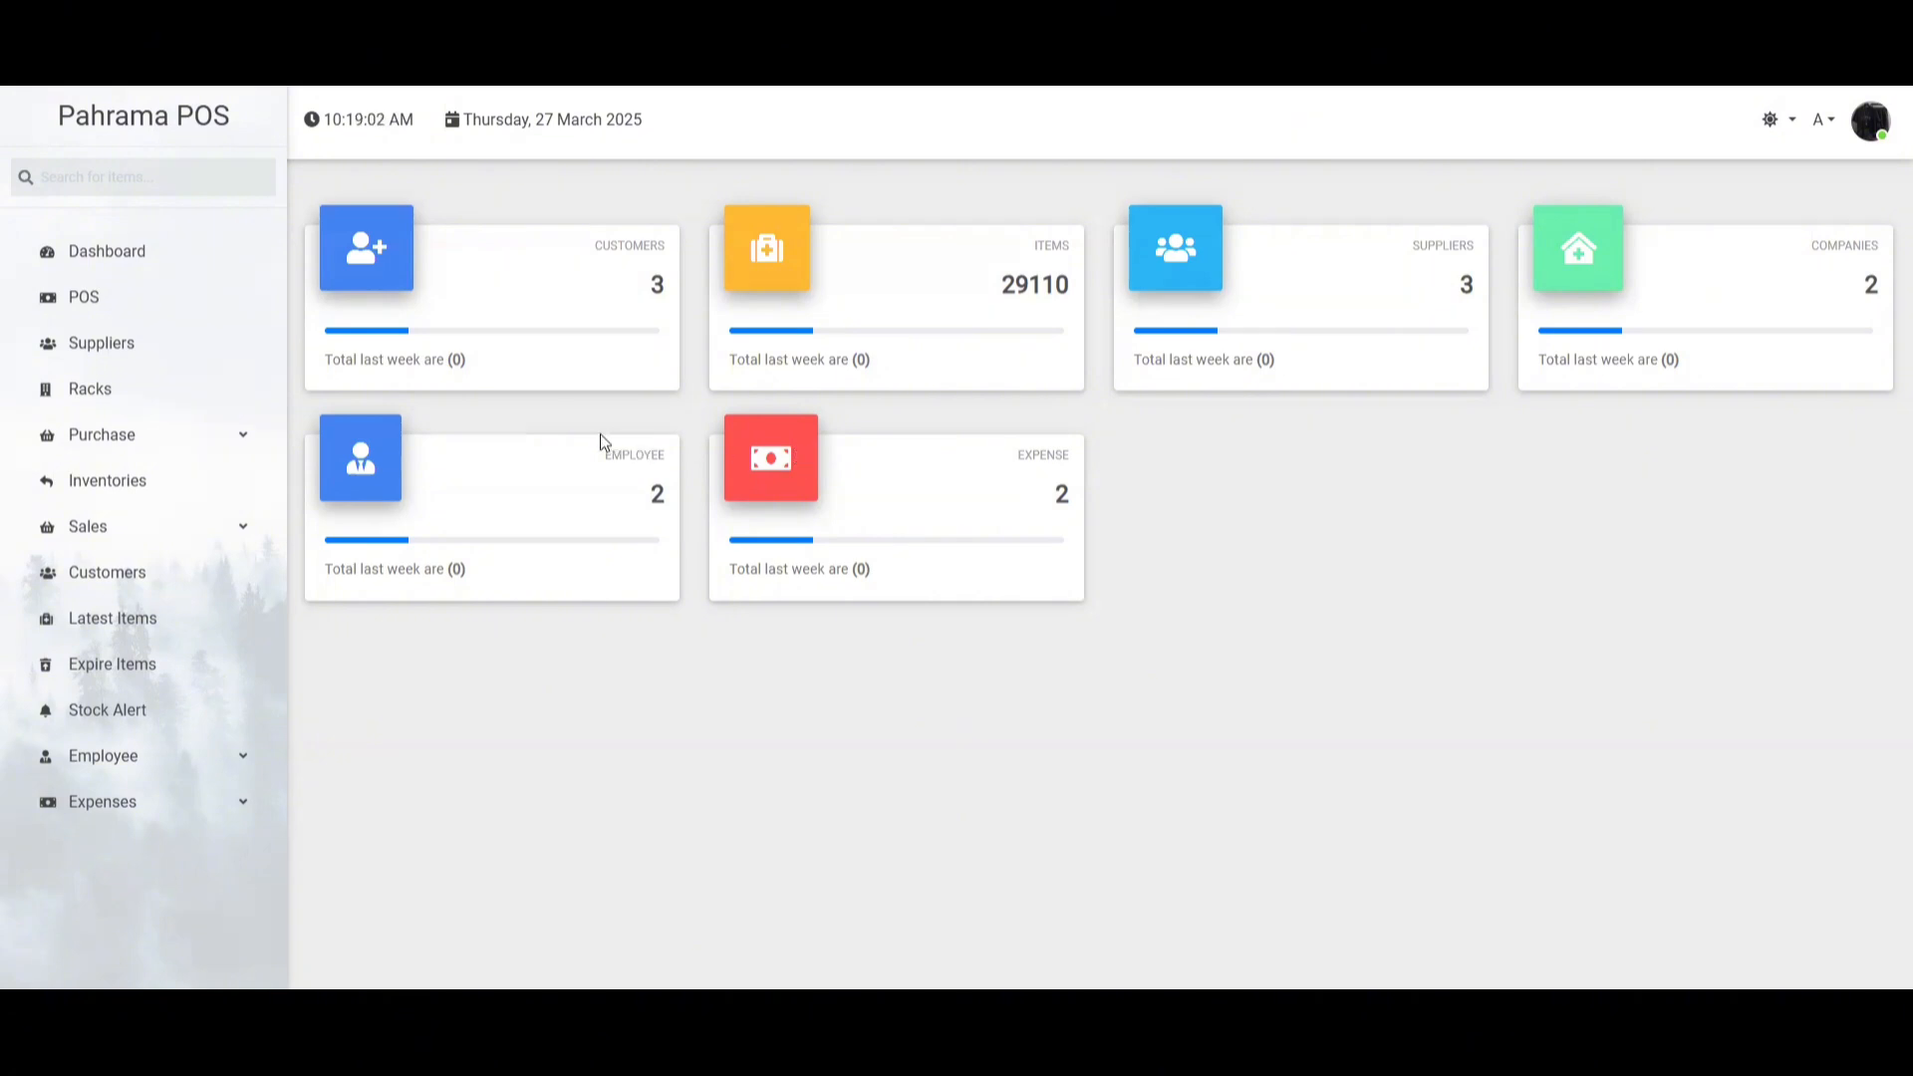
- Open the POS sale screen and add Artifen Tab 50mg 100s to the sale
click(98, 312)
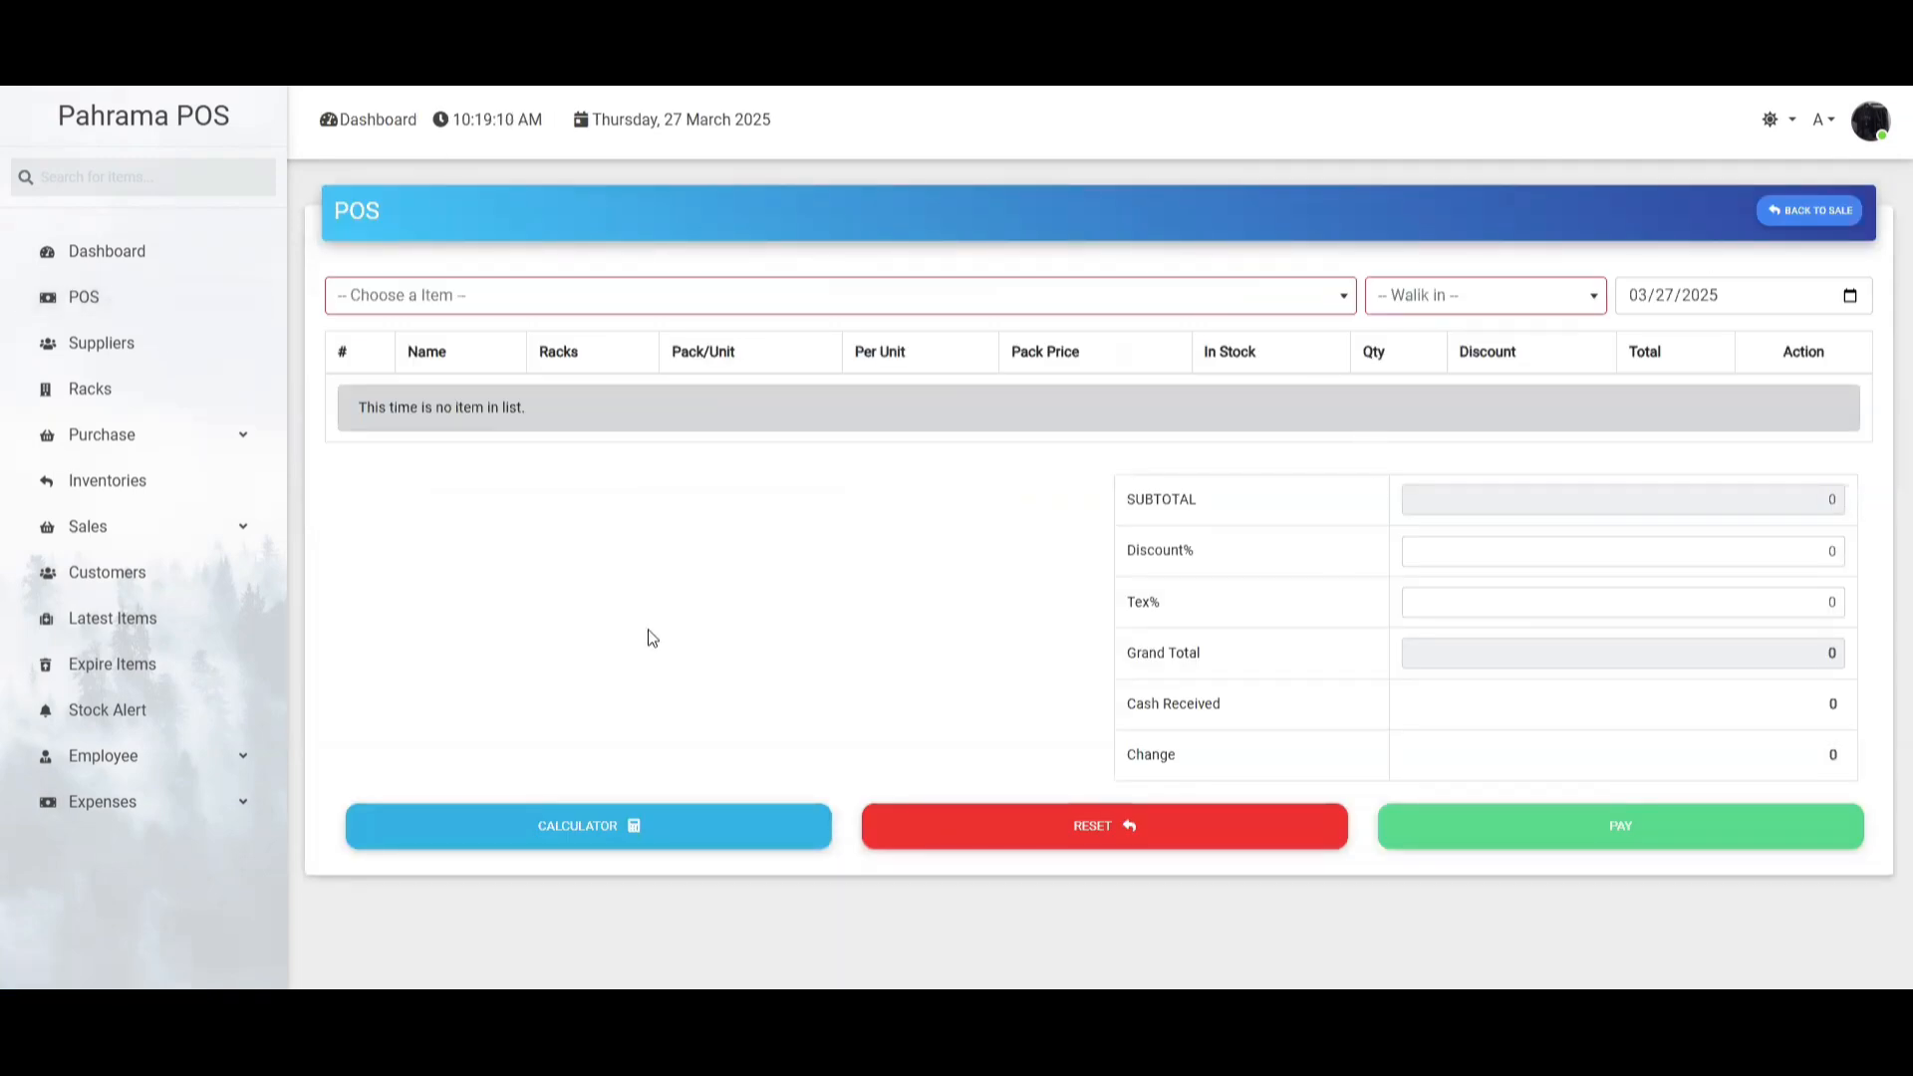
click(1327, 312)
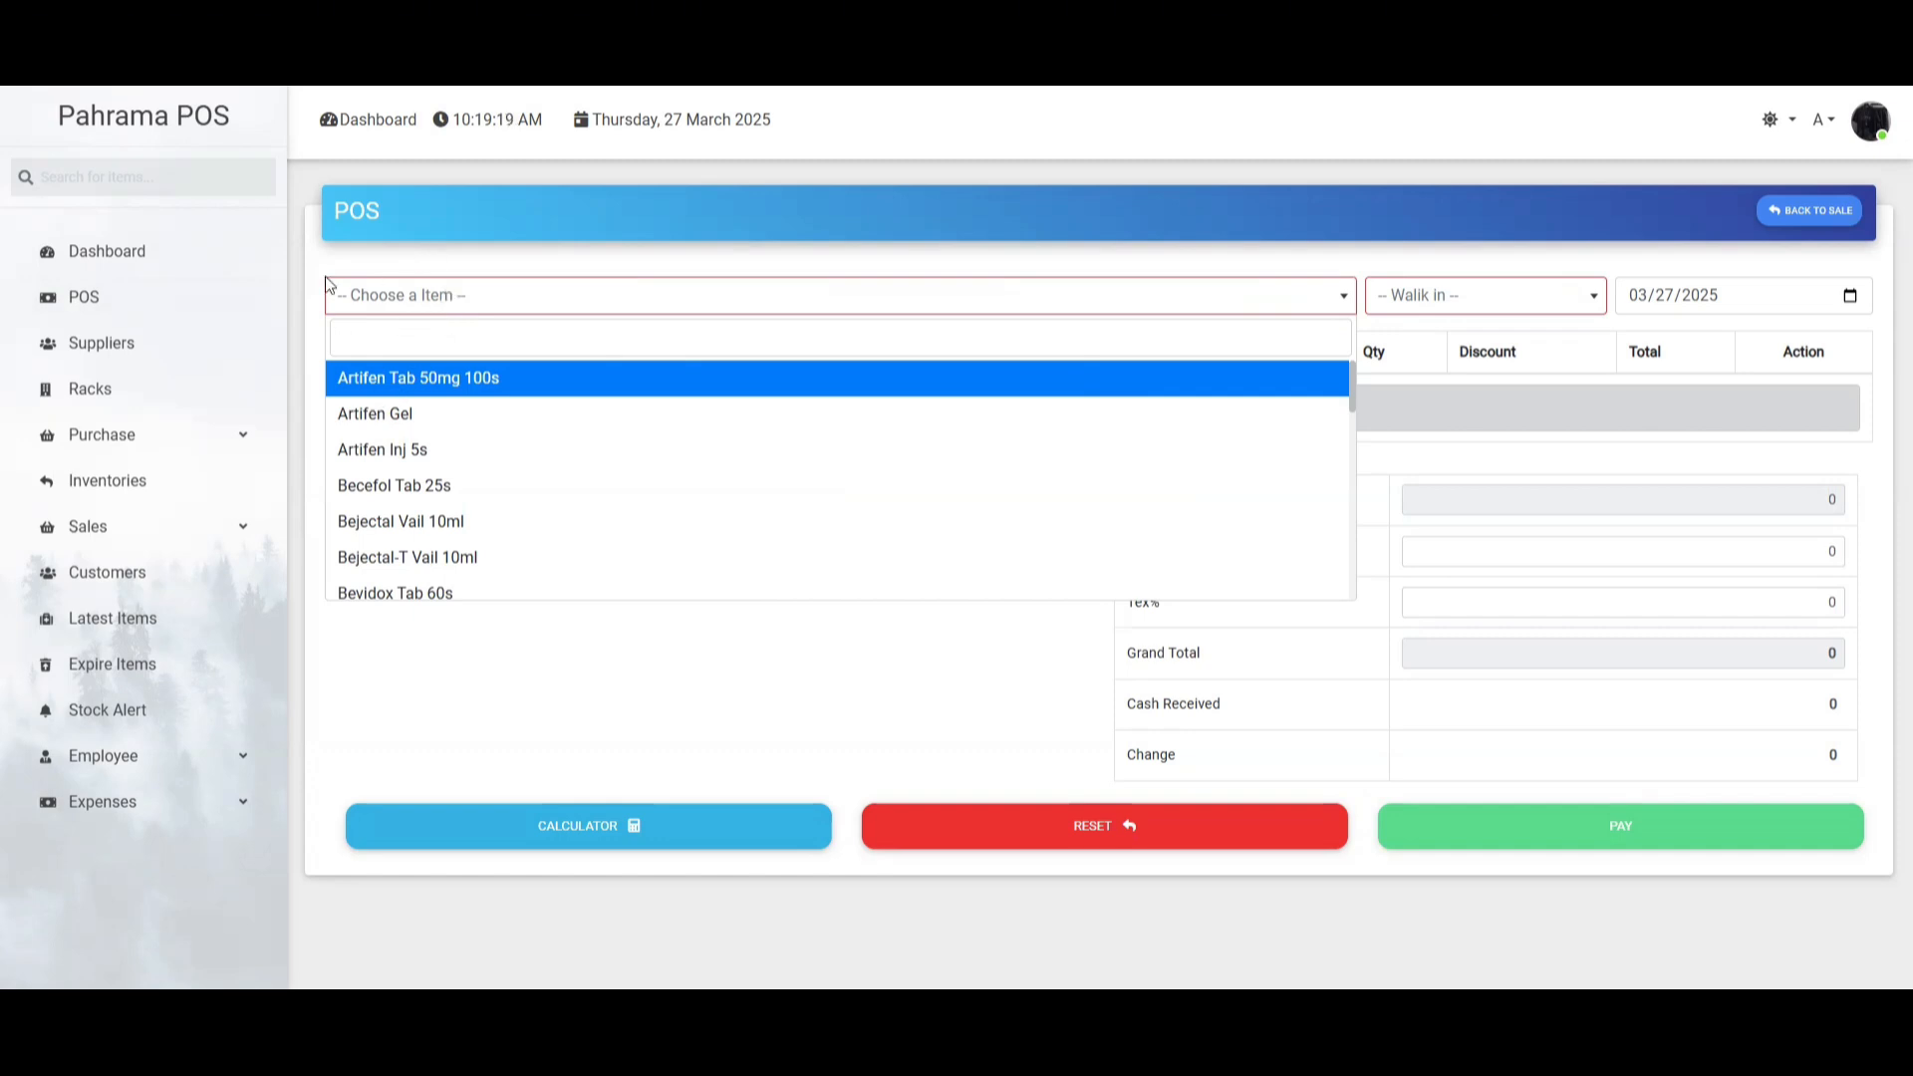
key(Down)
key(Down)
click(418, 379)
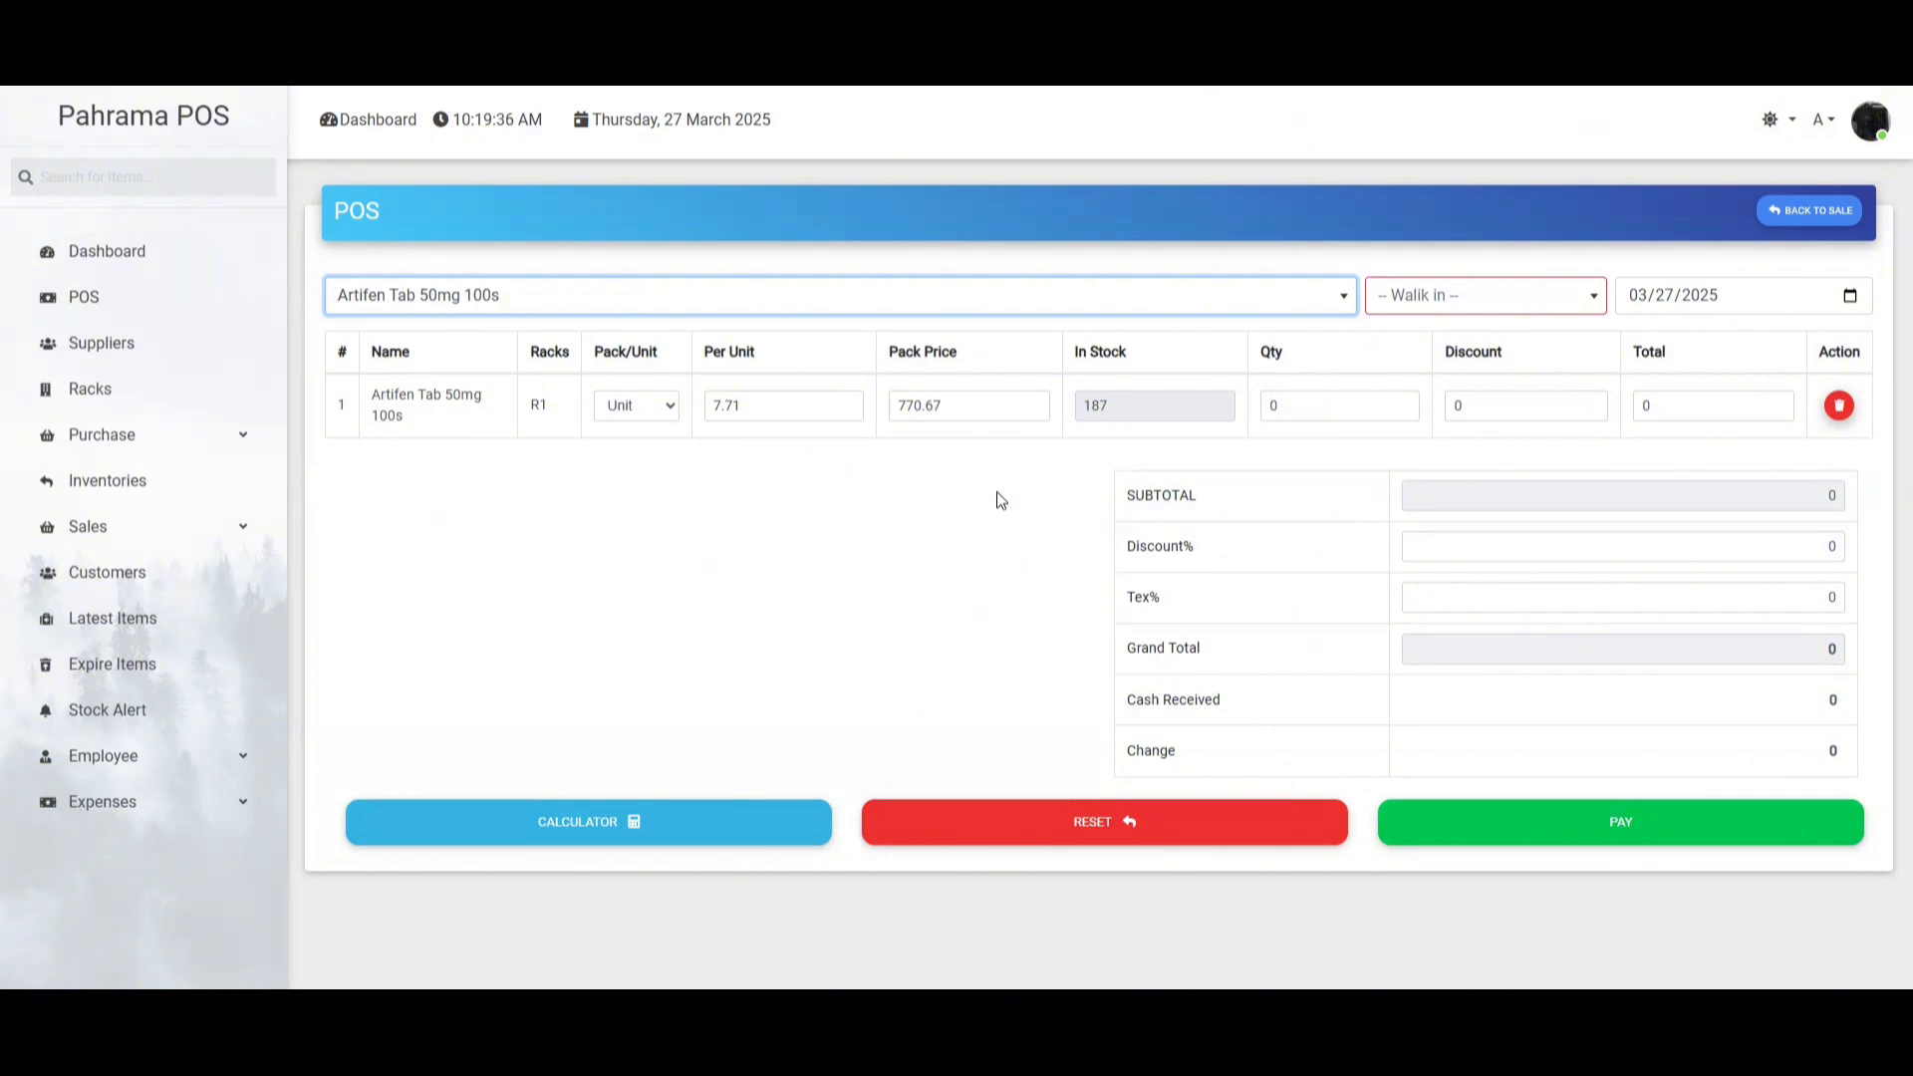
- Set the Artifen Tab 50mg 100s line to quantity 1, sold by Packing
click(667, 408)
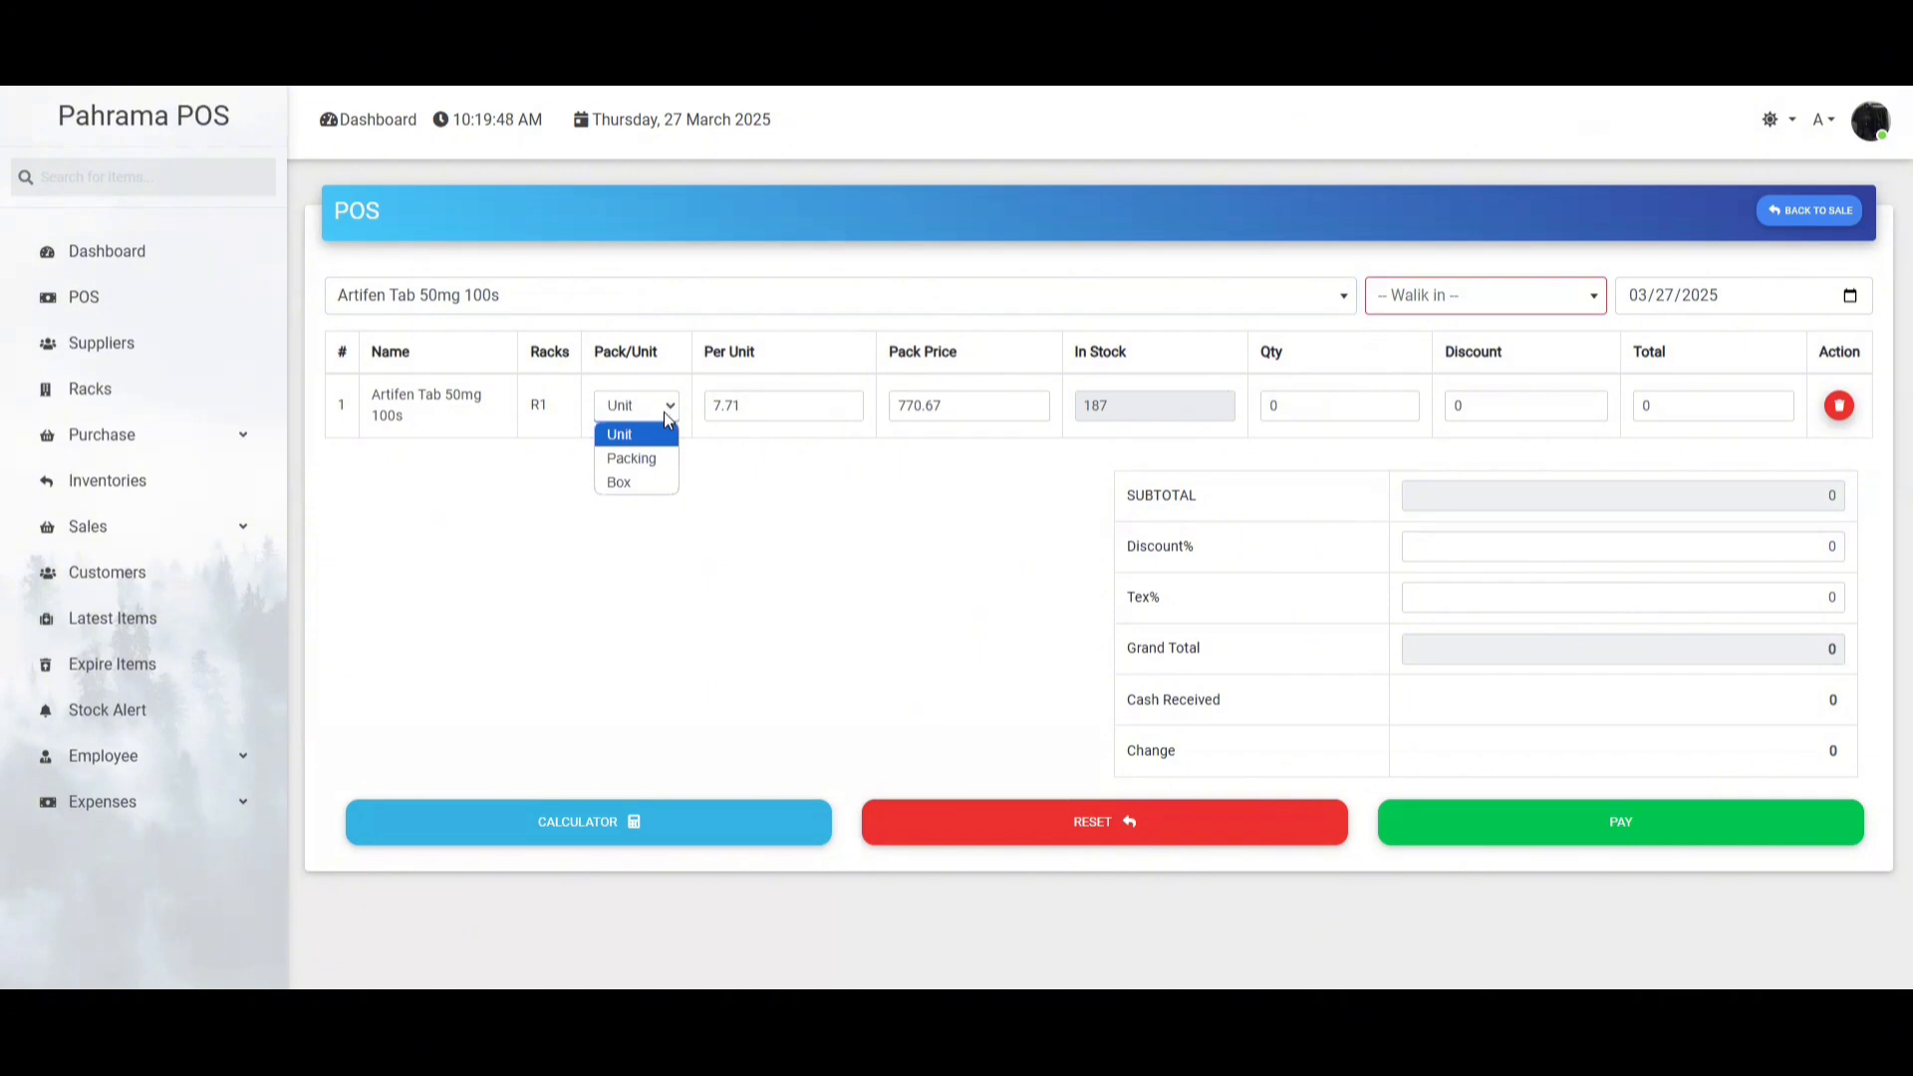
click(910, 498)
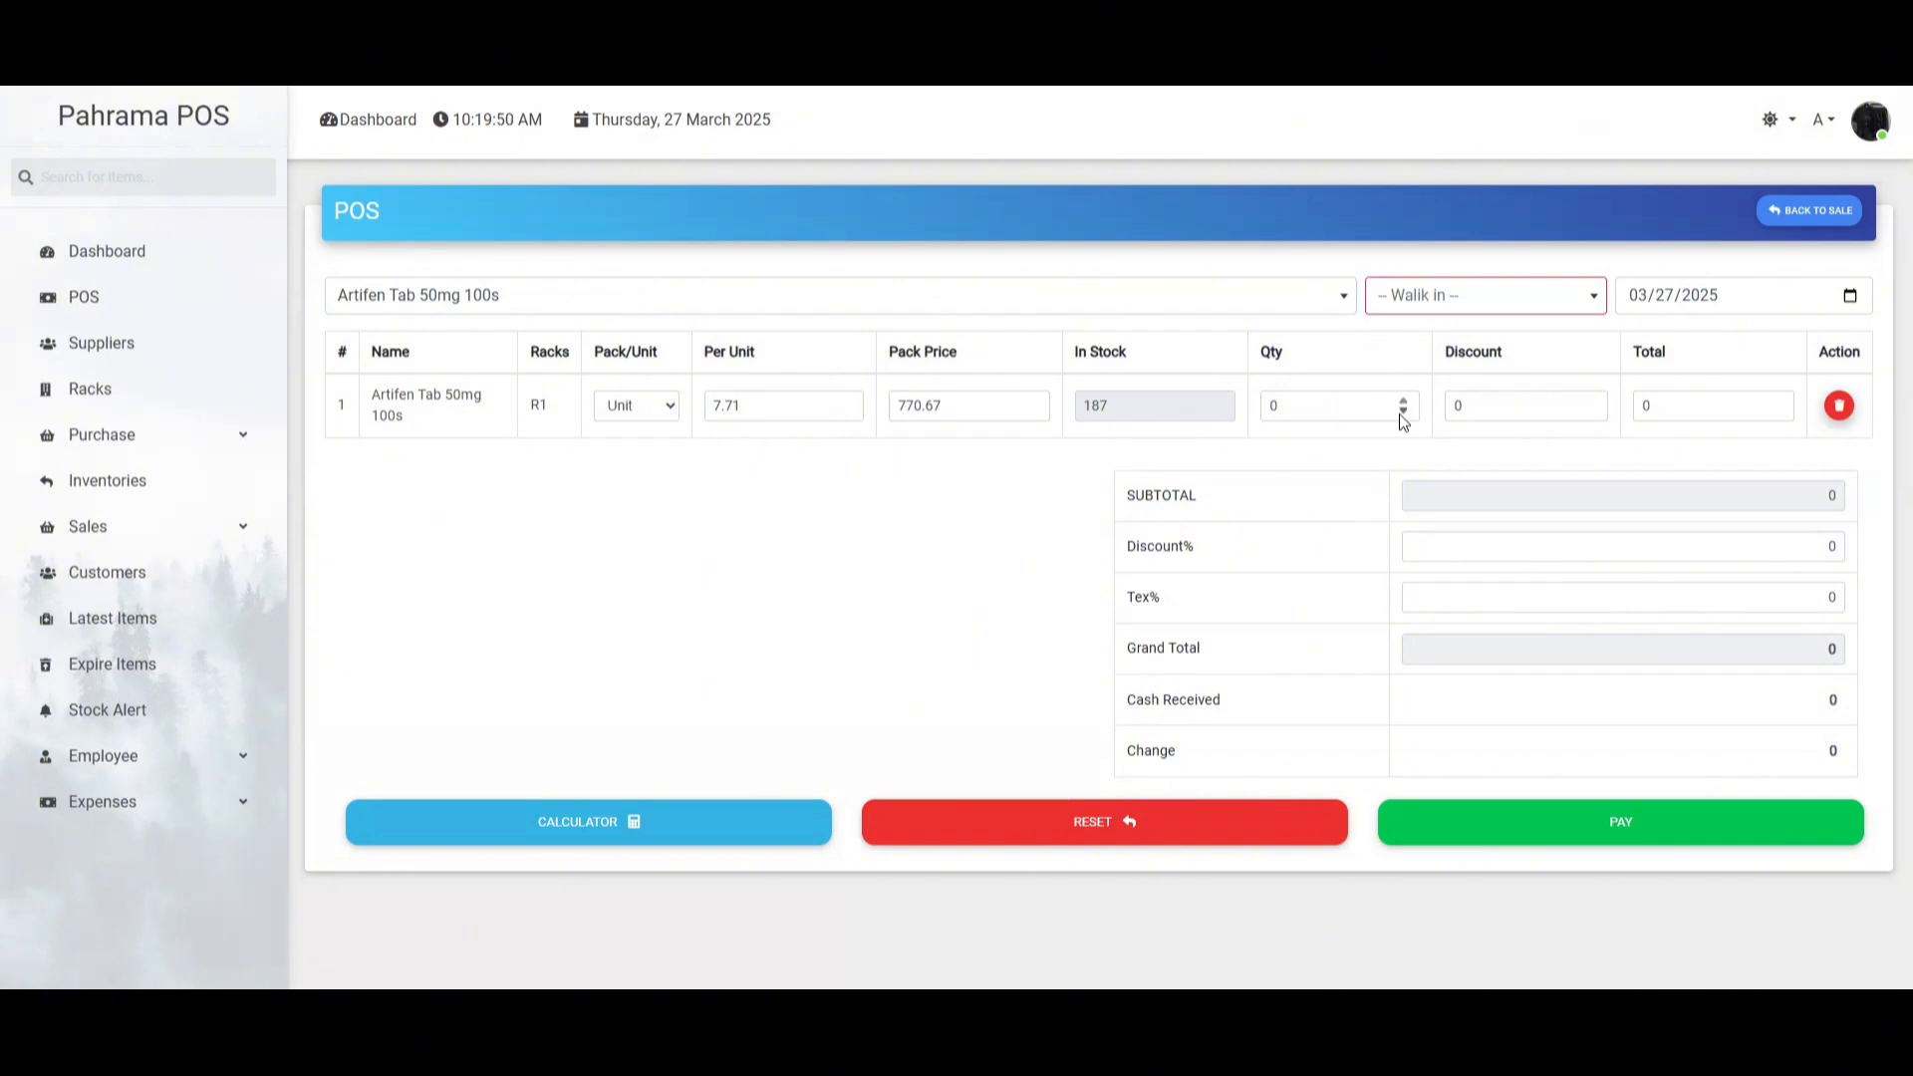
click(1402, 401)
click(670, 406)
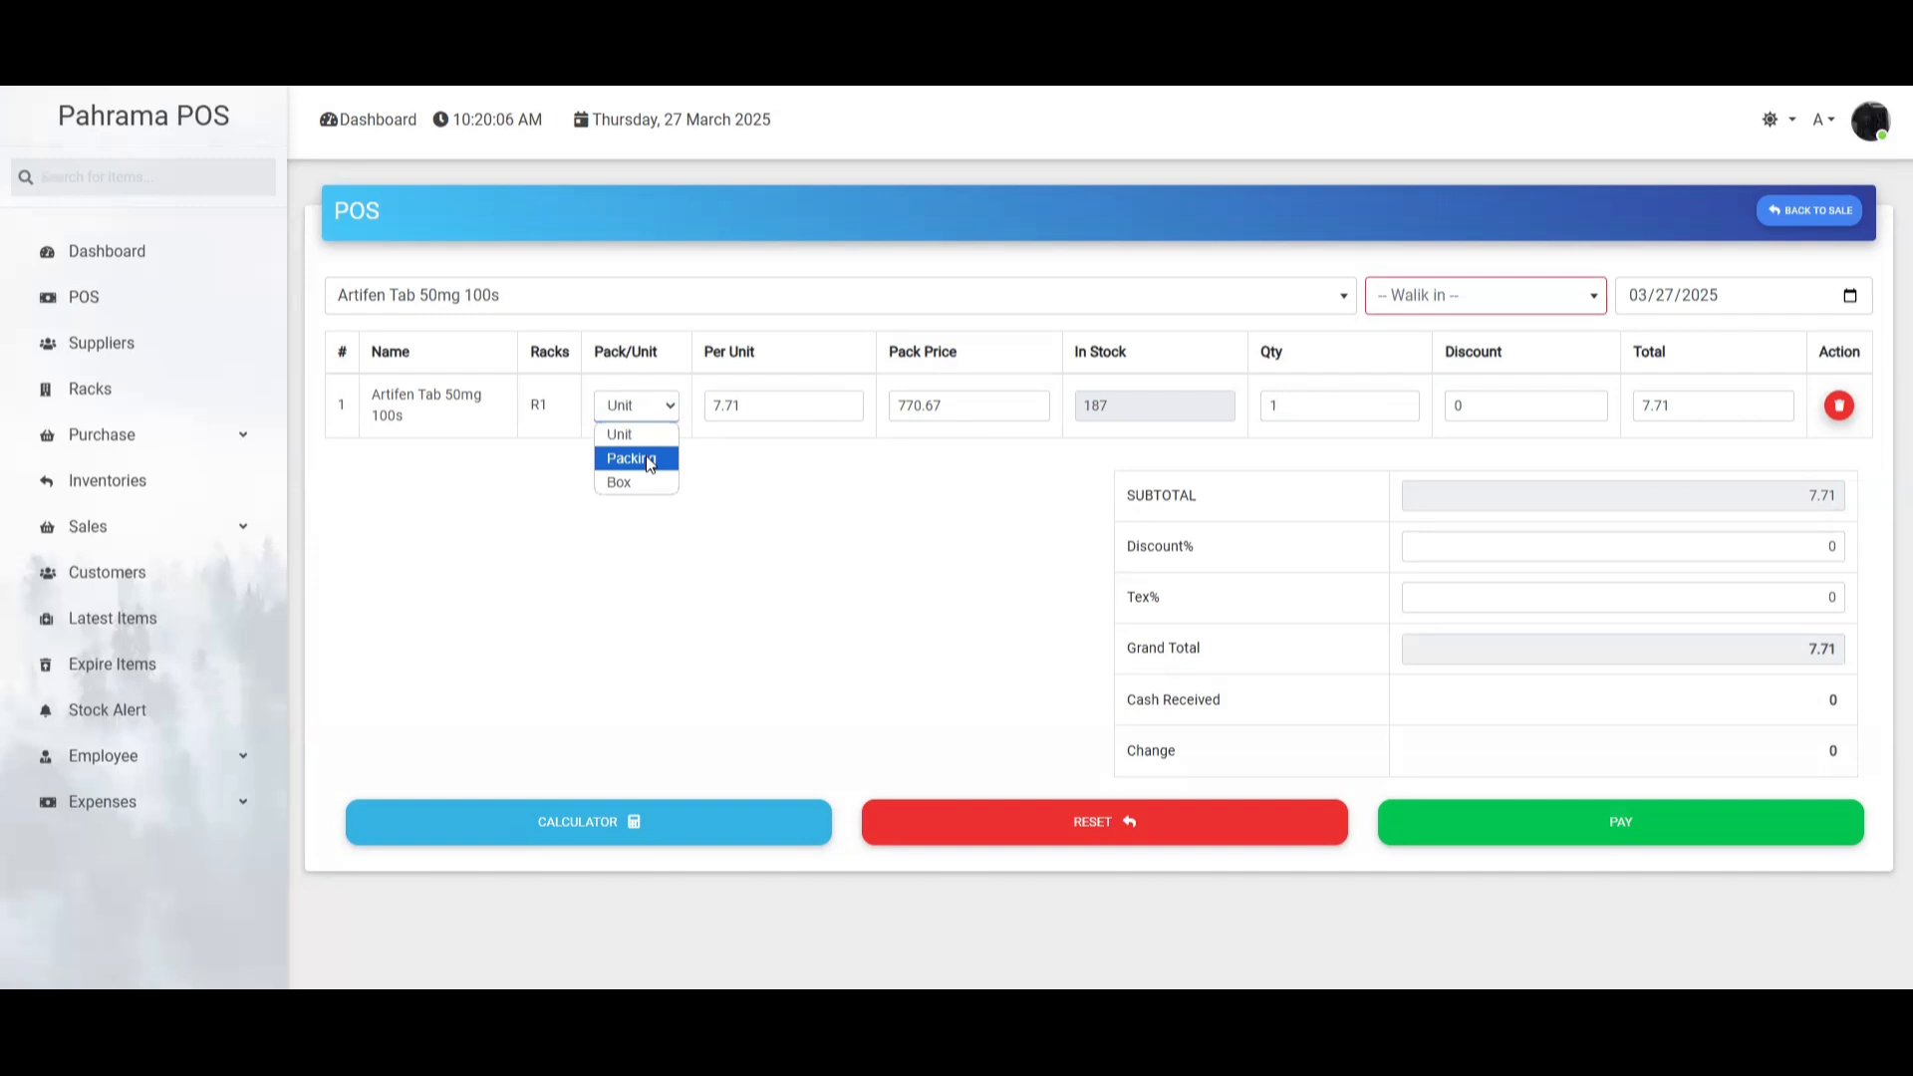
click(647, 460)
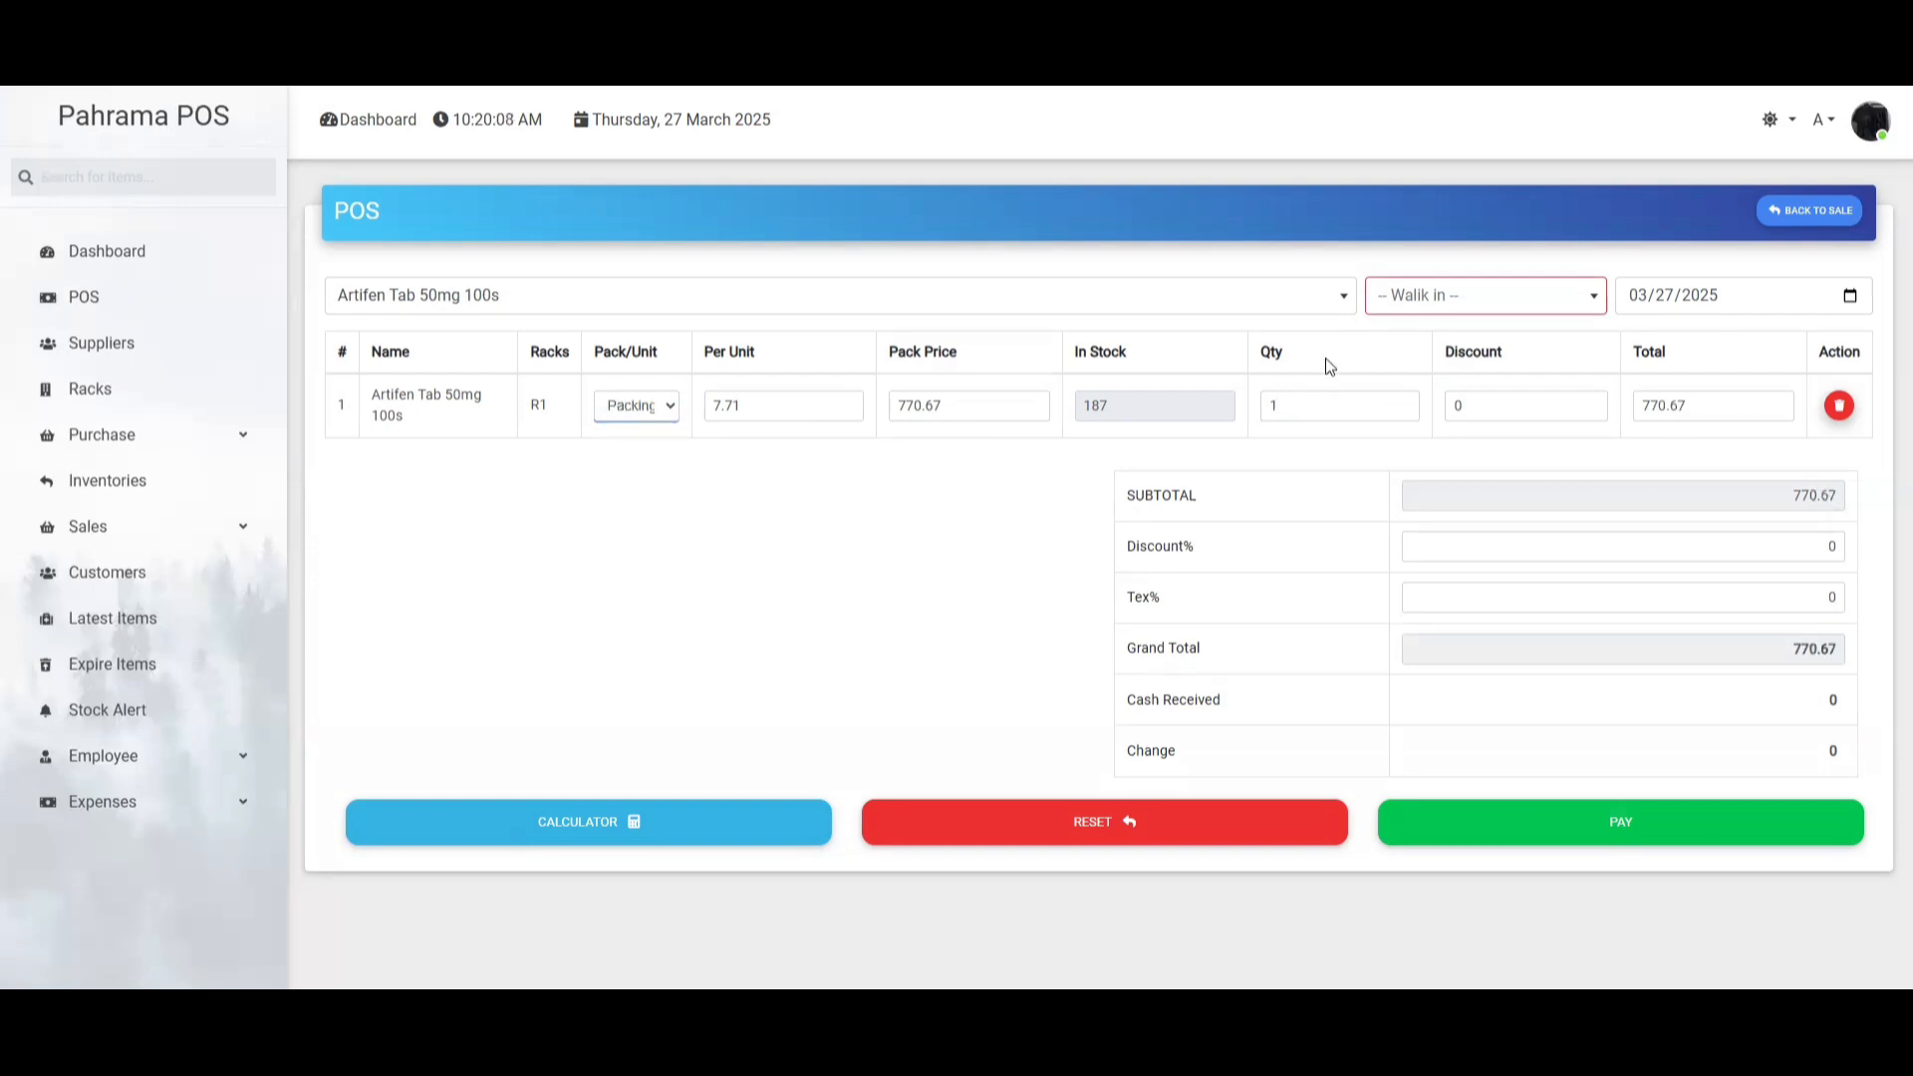
click(989, 520)
- Add Artifen Gel to the sale as a second item with a quantity of 1
click(1221, 299)
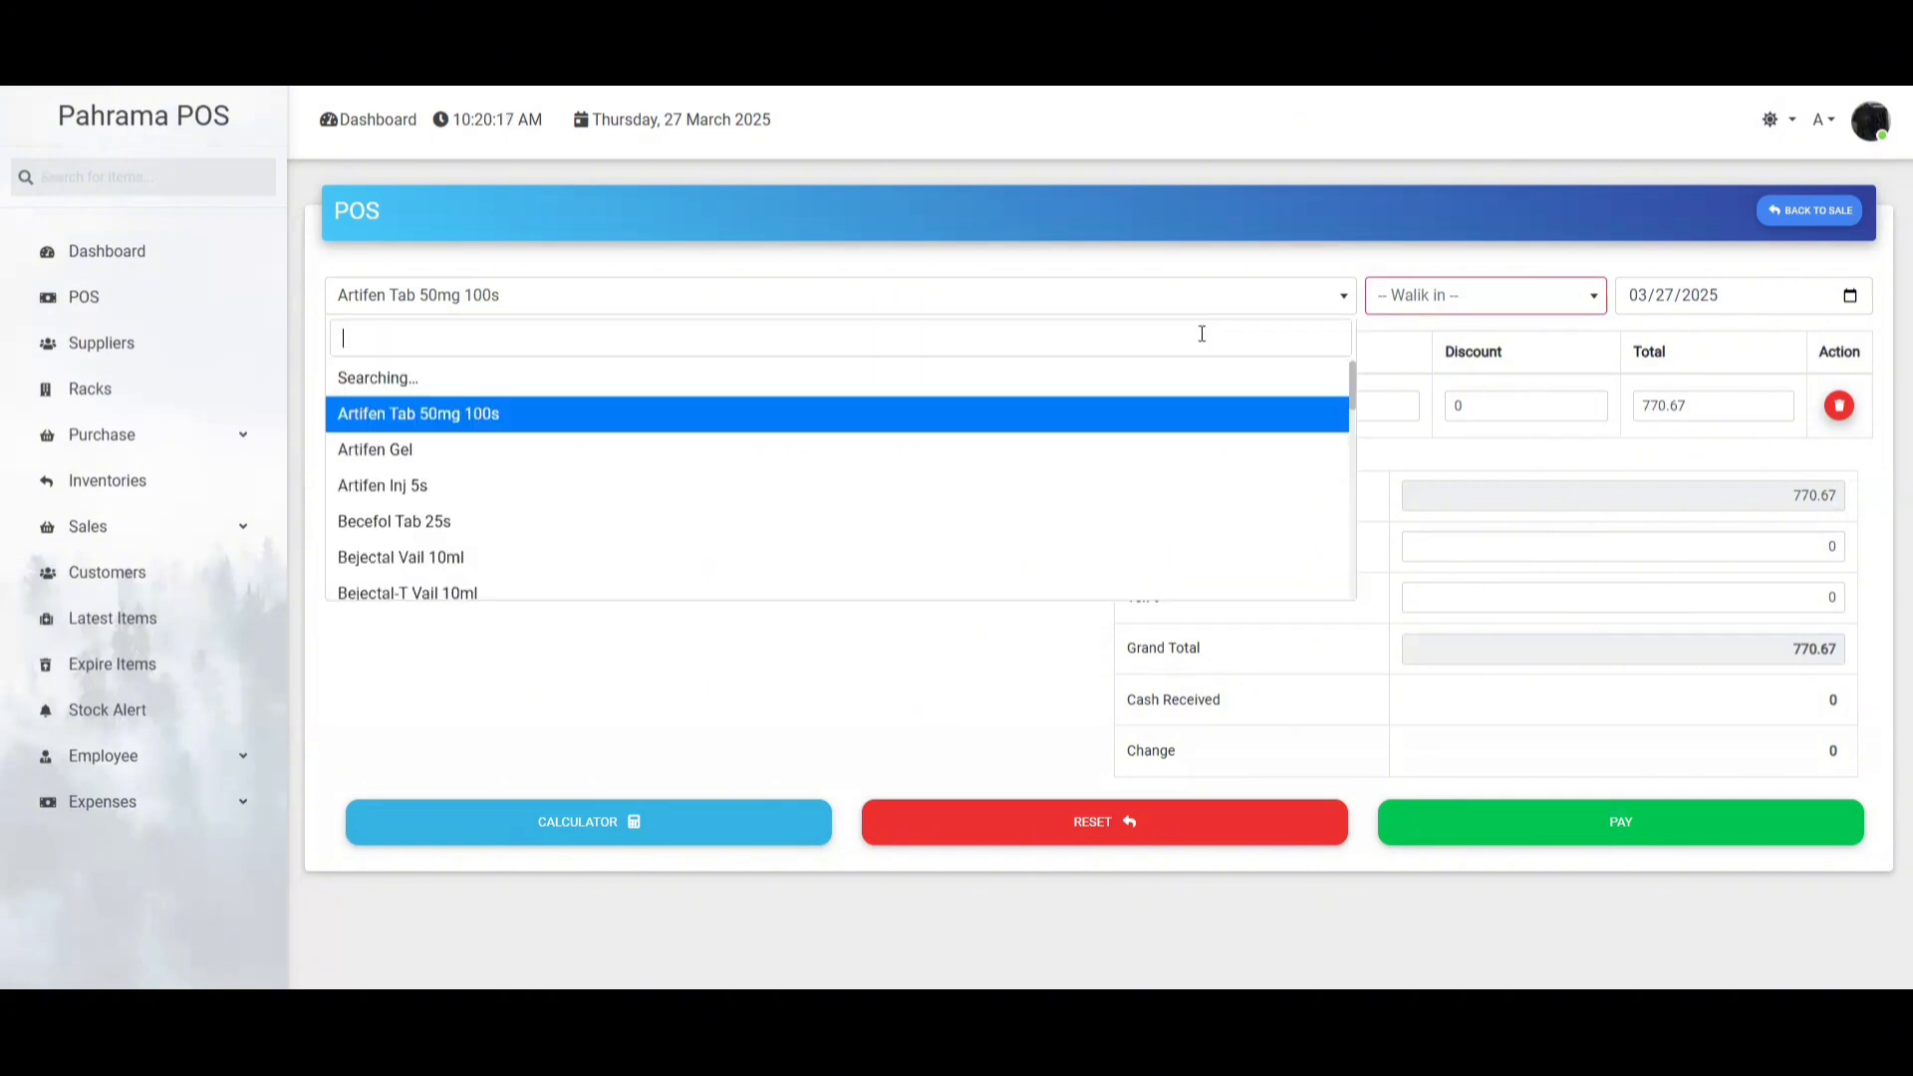
click(788, 411)
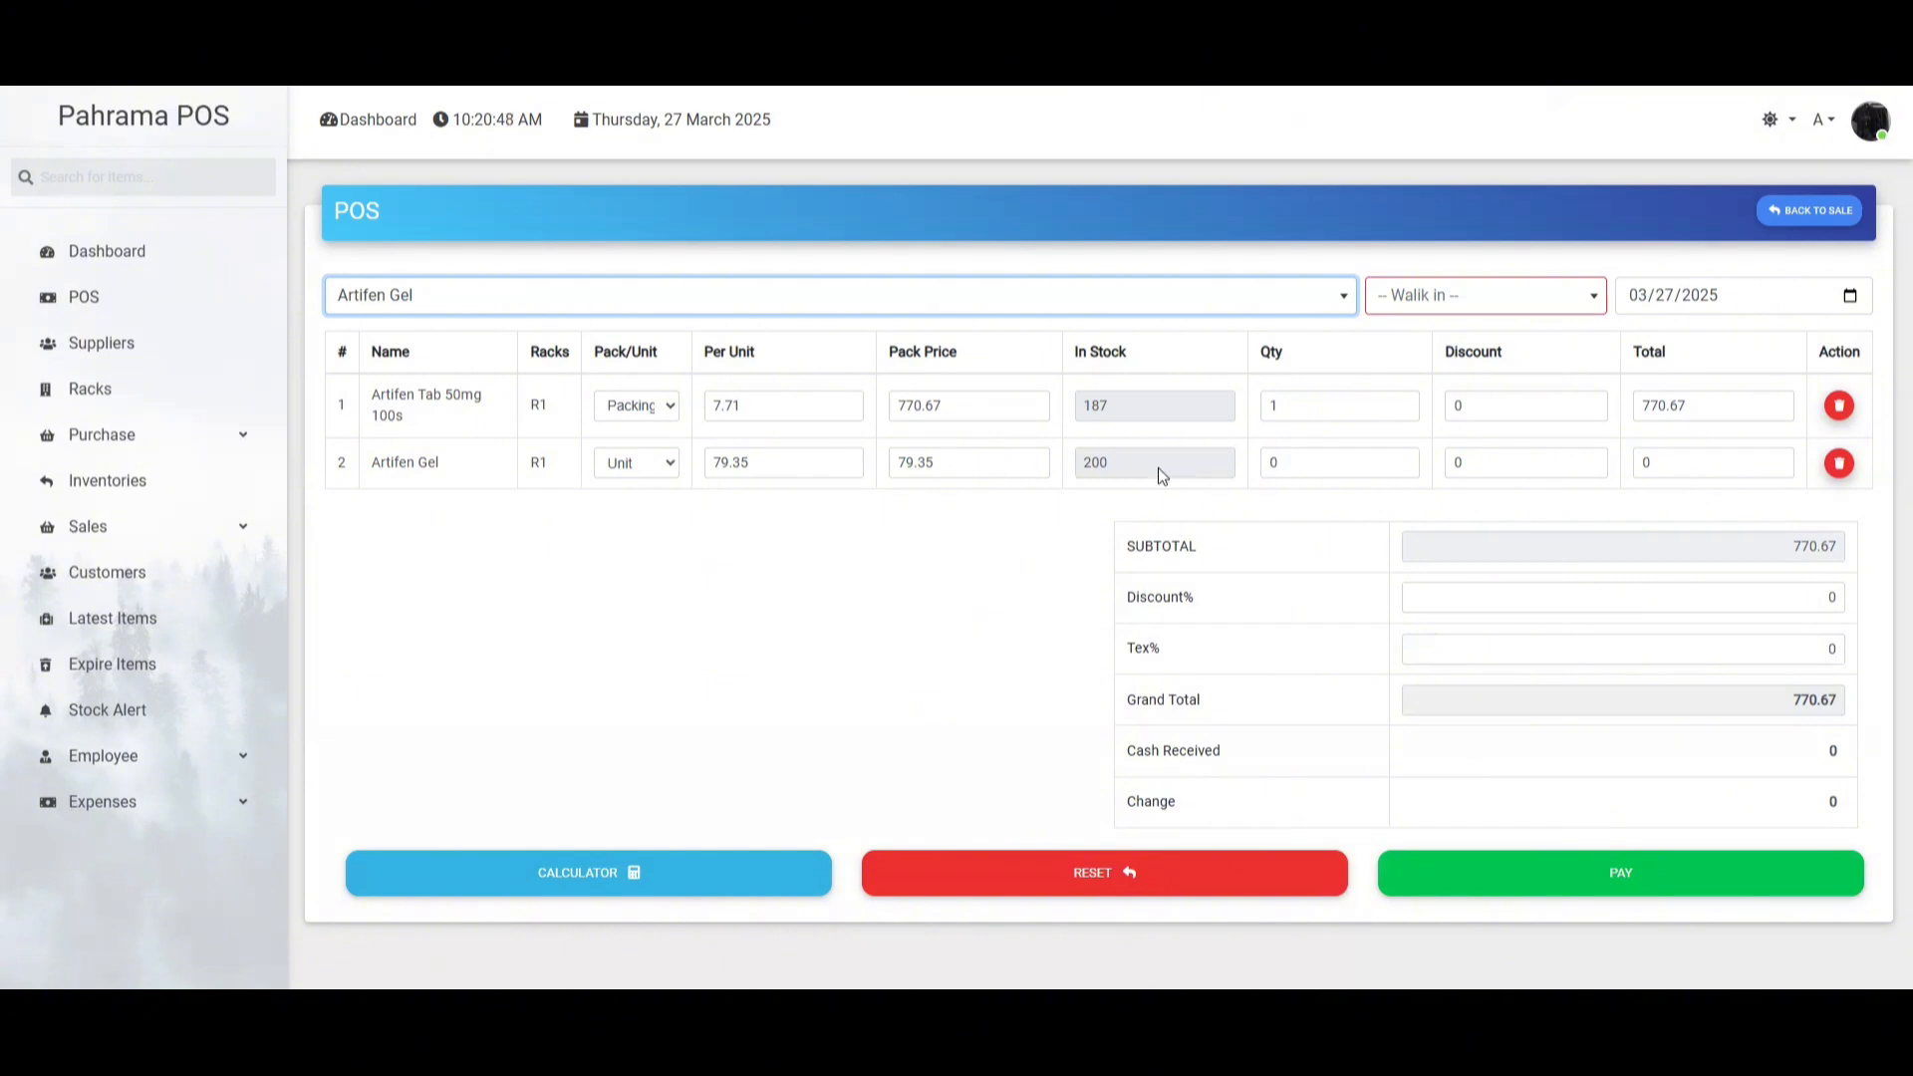
click(1403, 457)
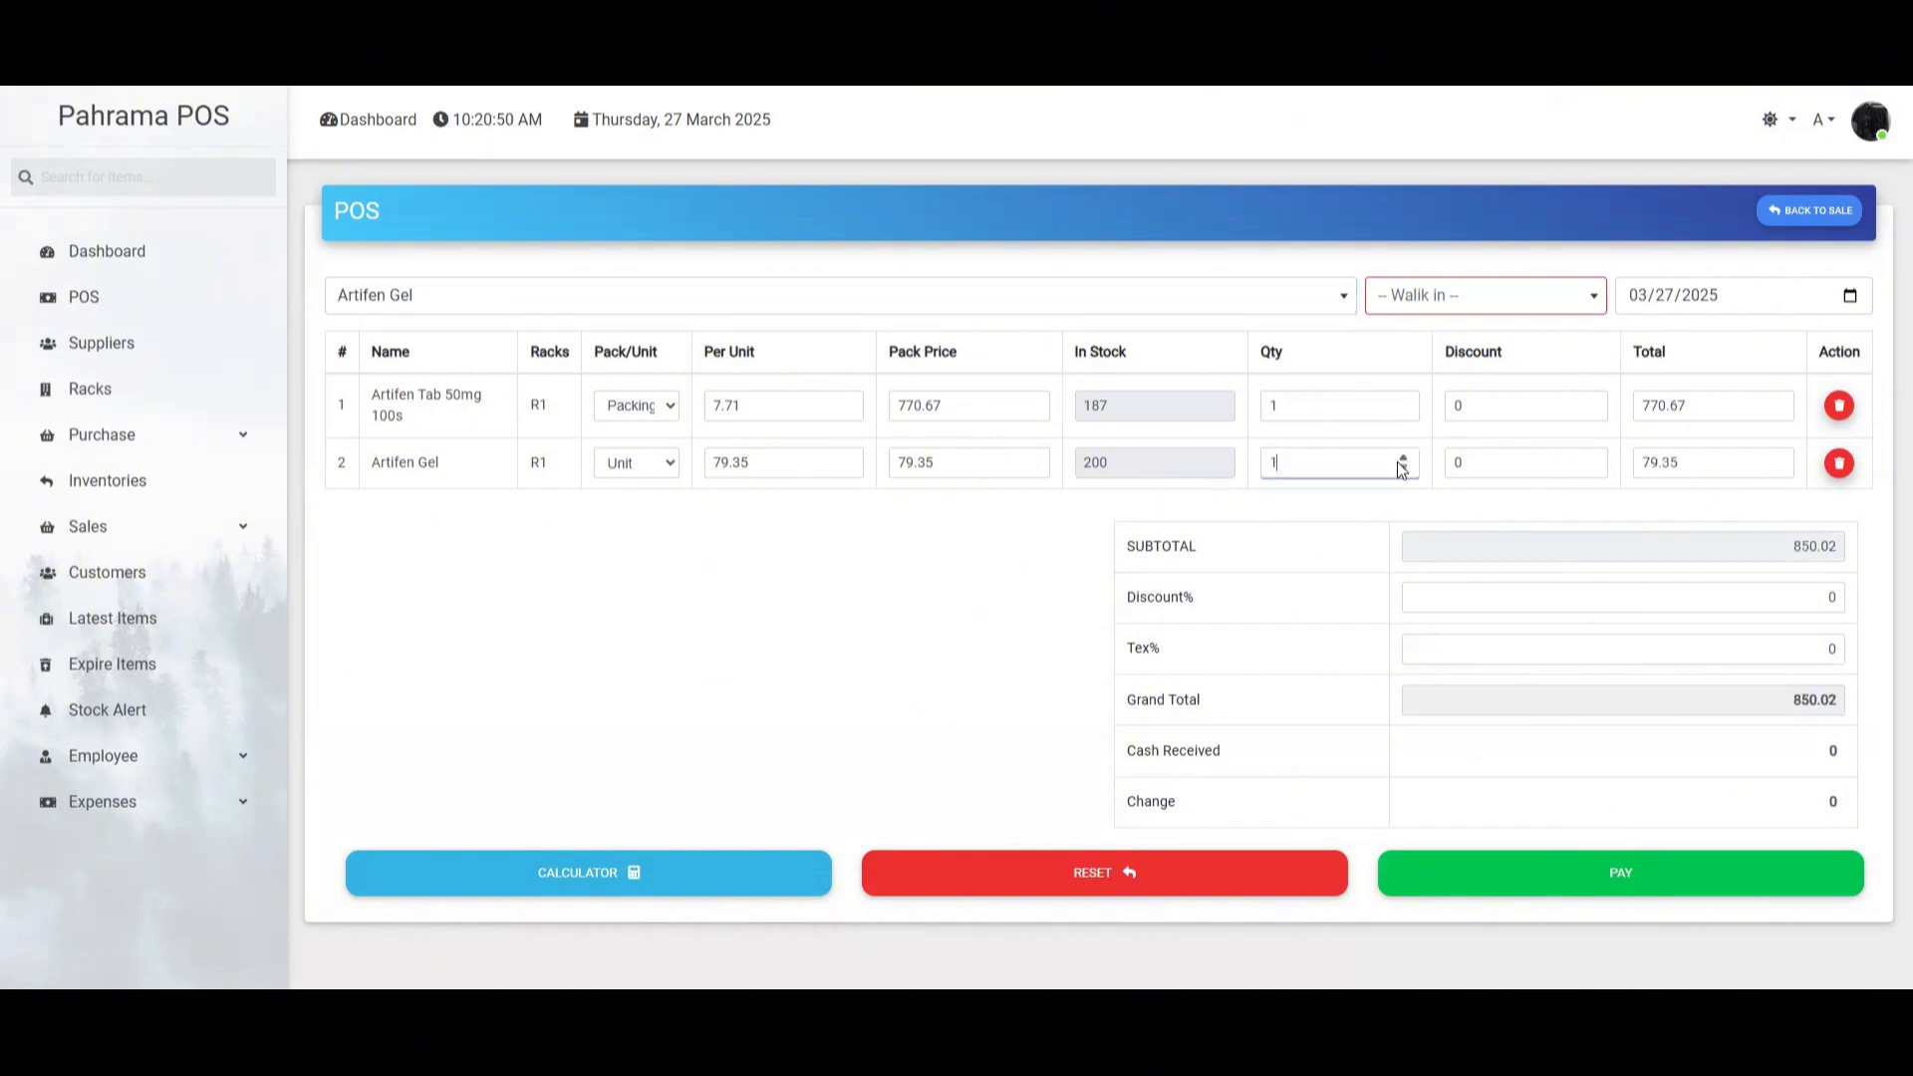
click(914, 605)
click(1473, 405)
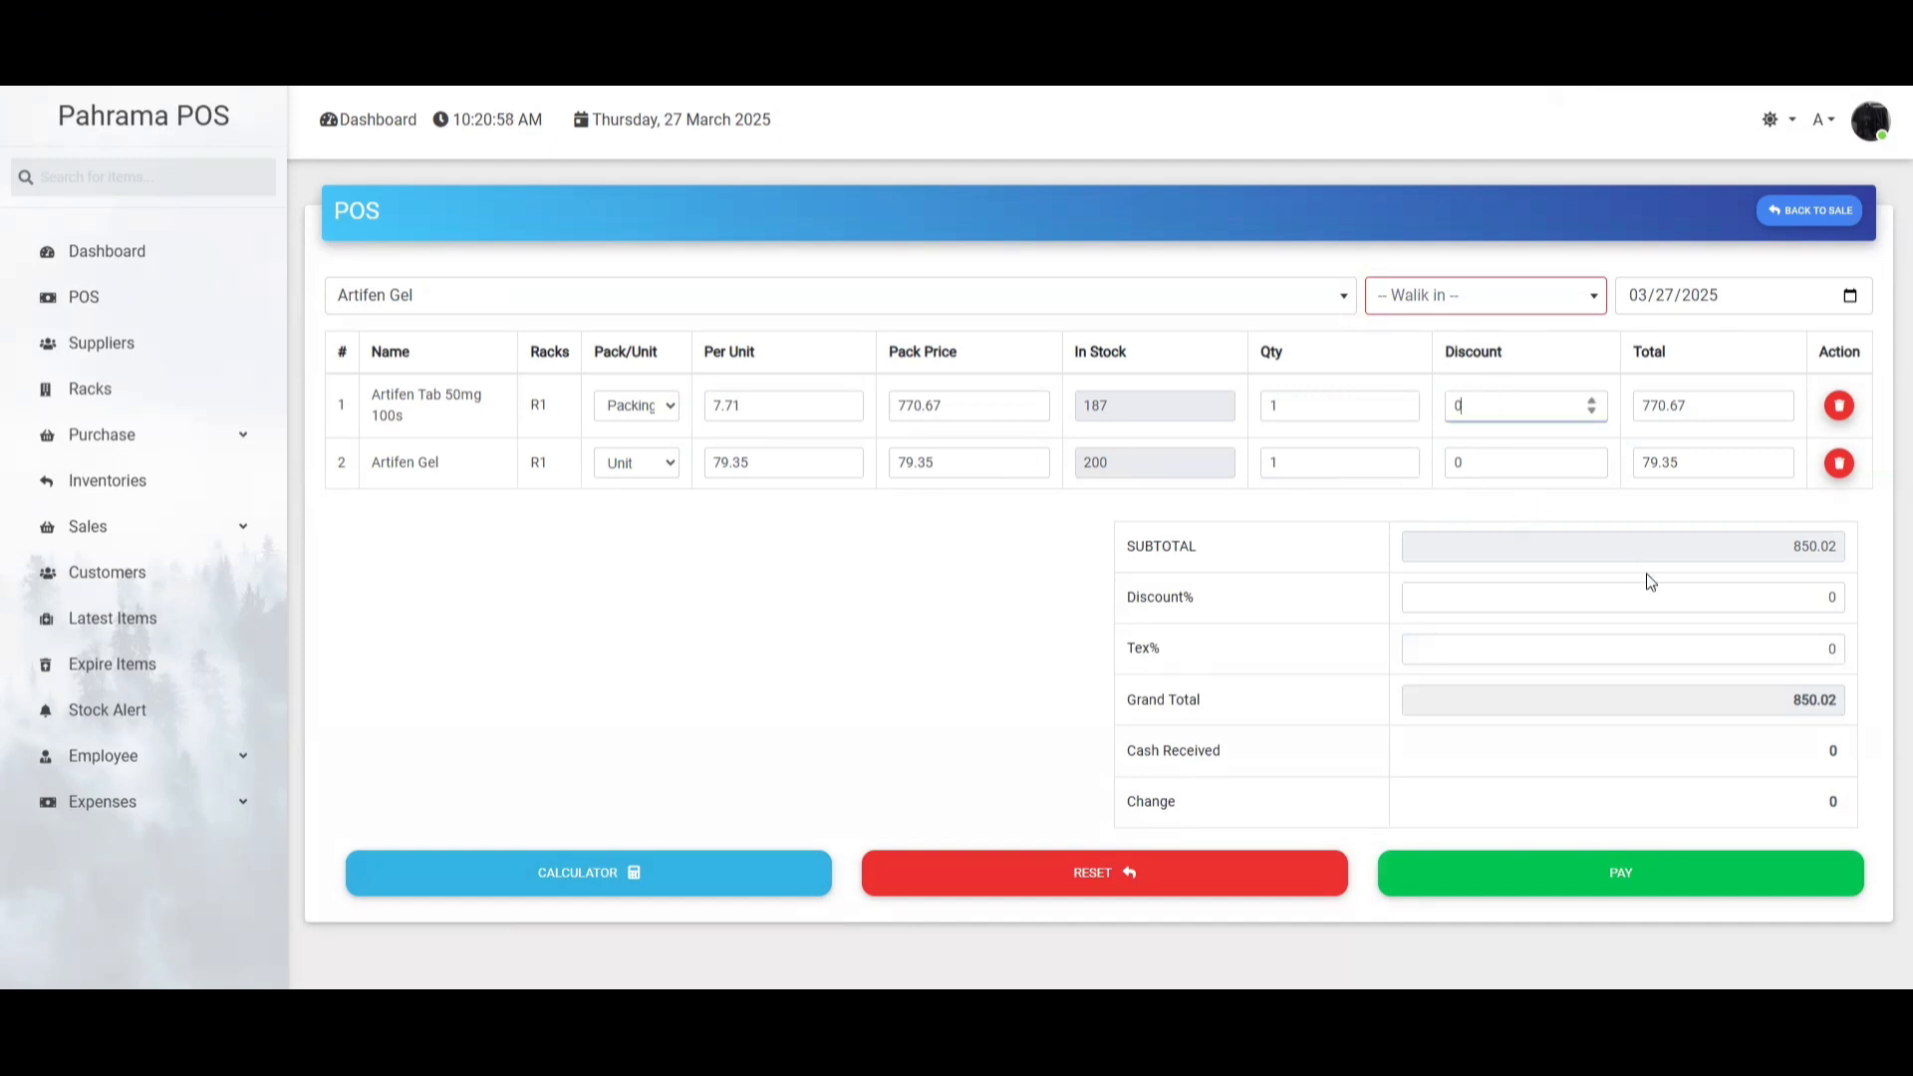
click(1694, 594)
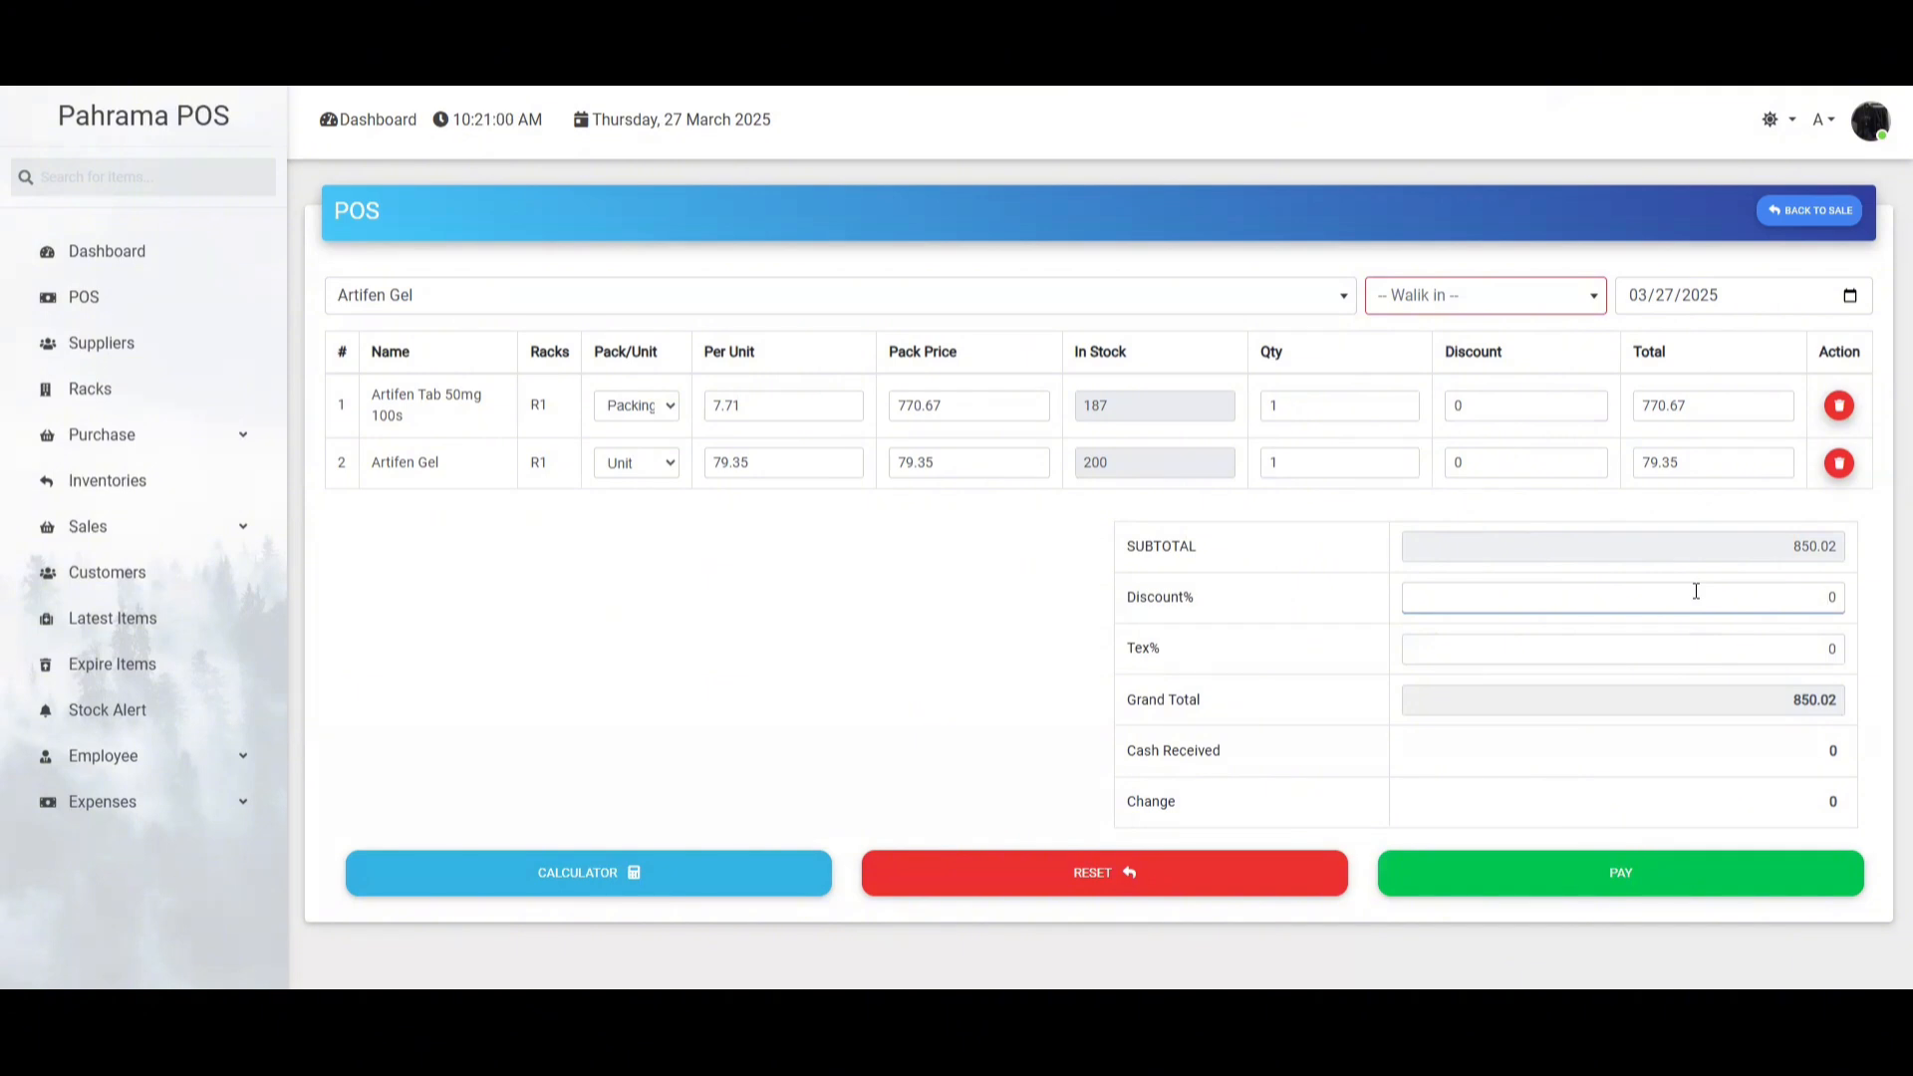
click(1496, 399)
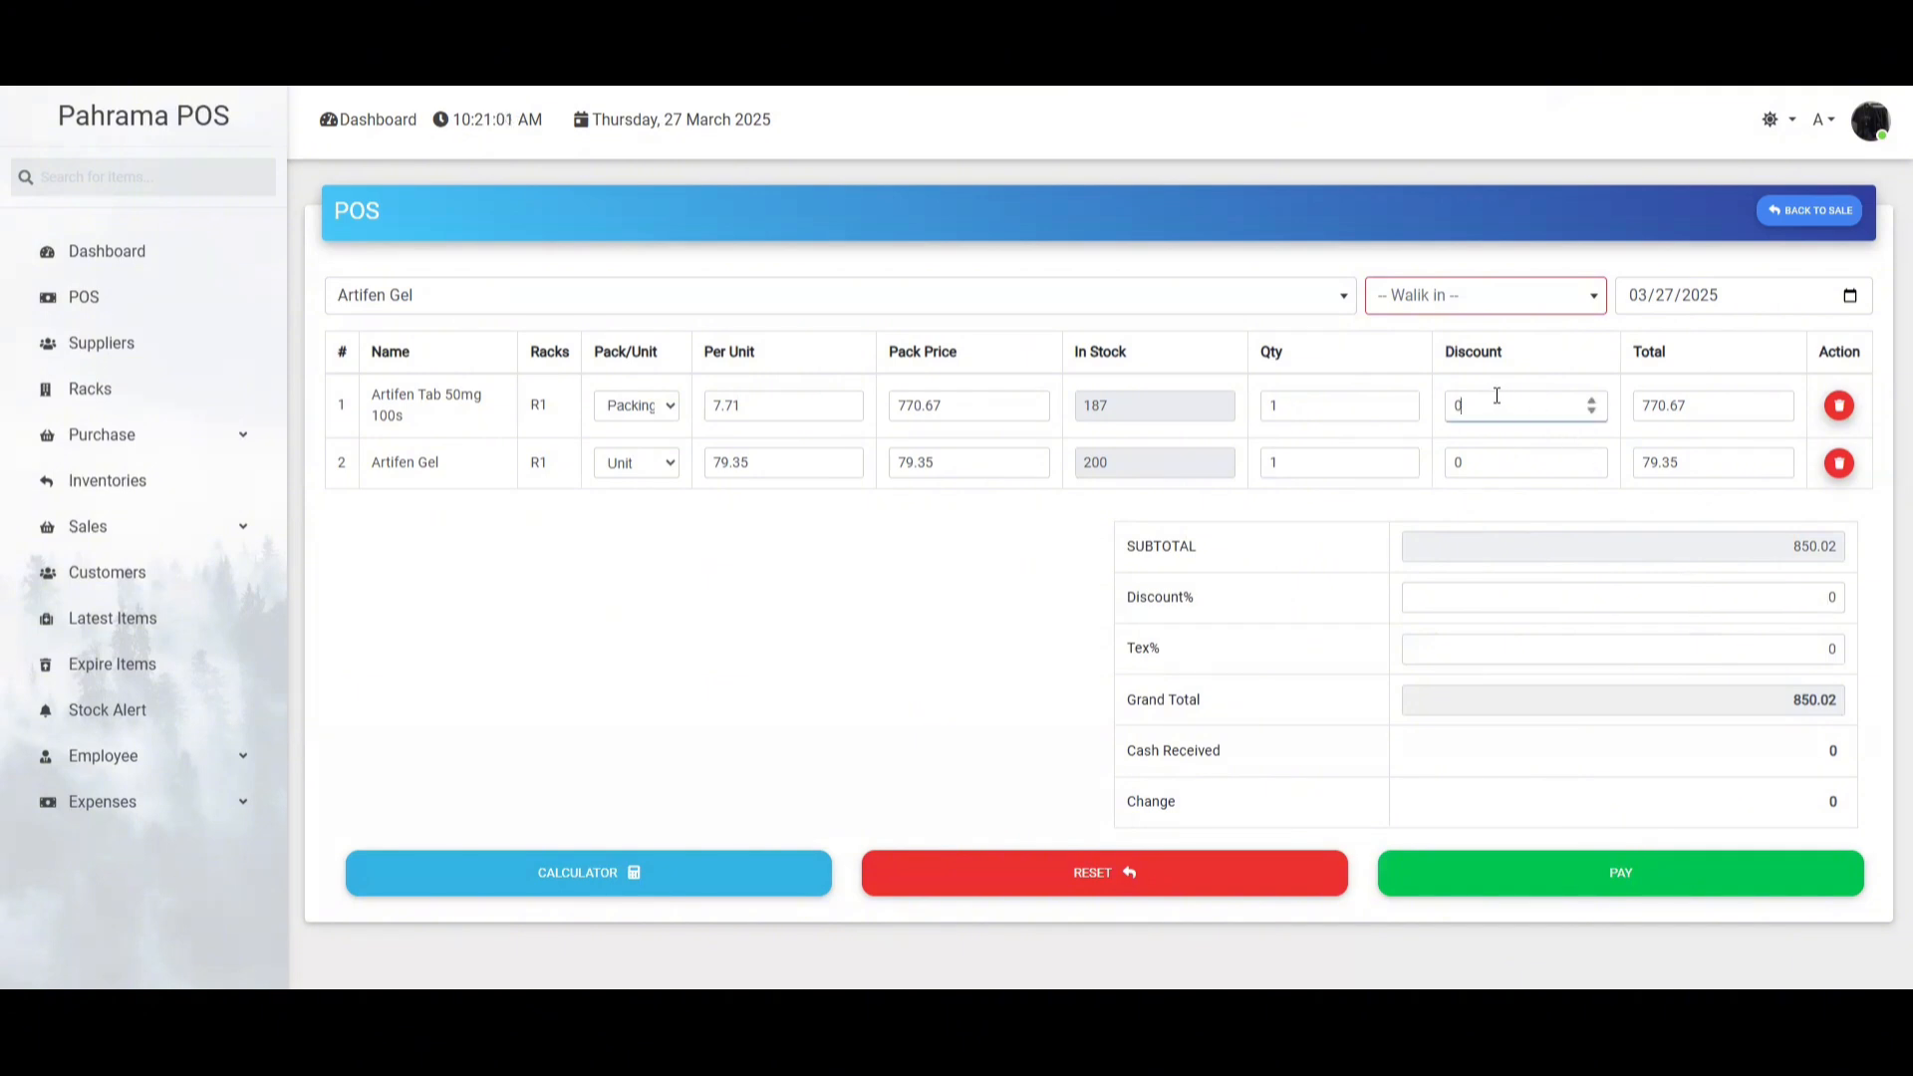
click(1495, 458)
click(1488, 400)
click(1490, 459)
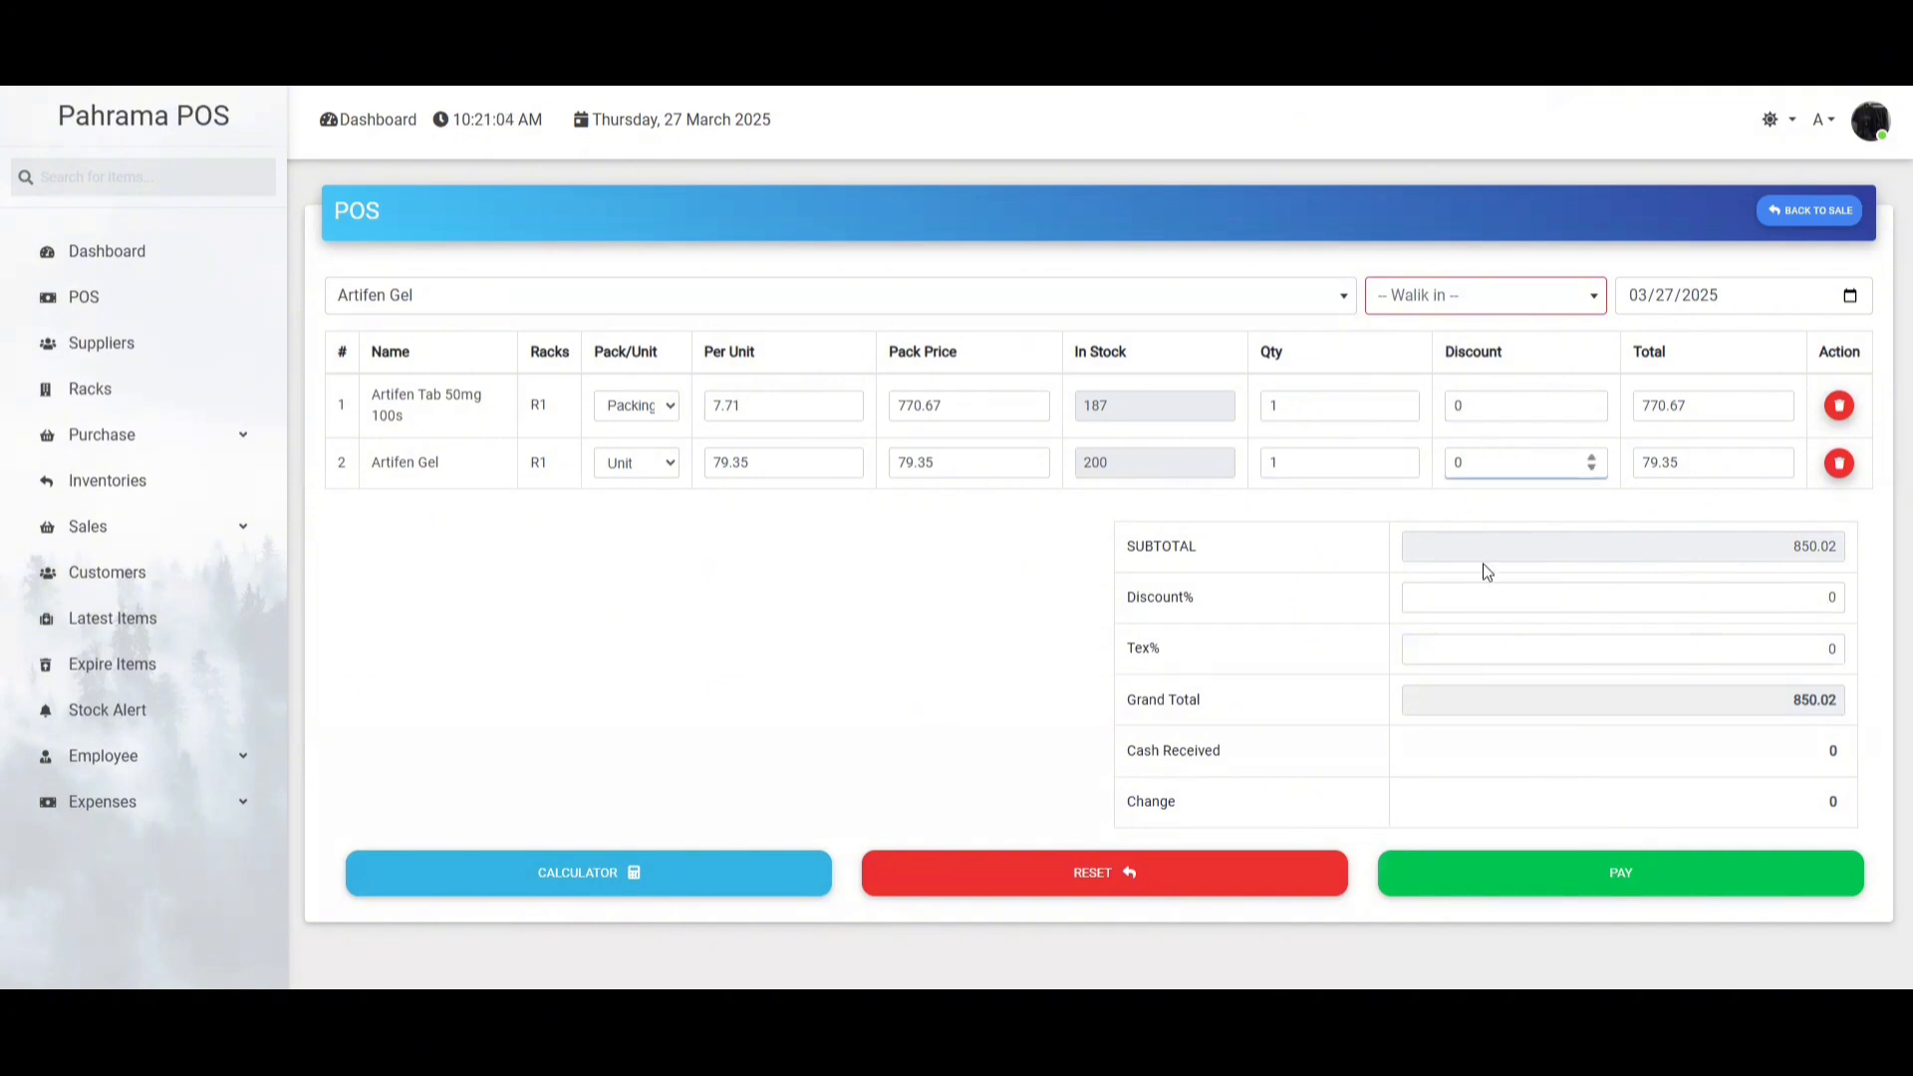
- Apply a 10% discount and a 10% tax to the whole sale
click(1813, 598)
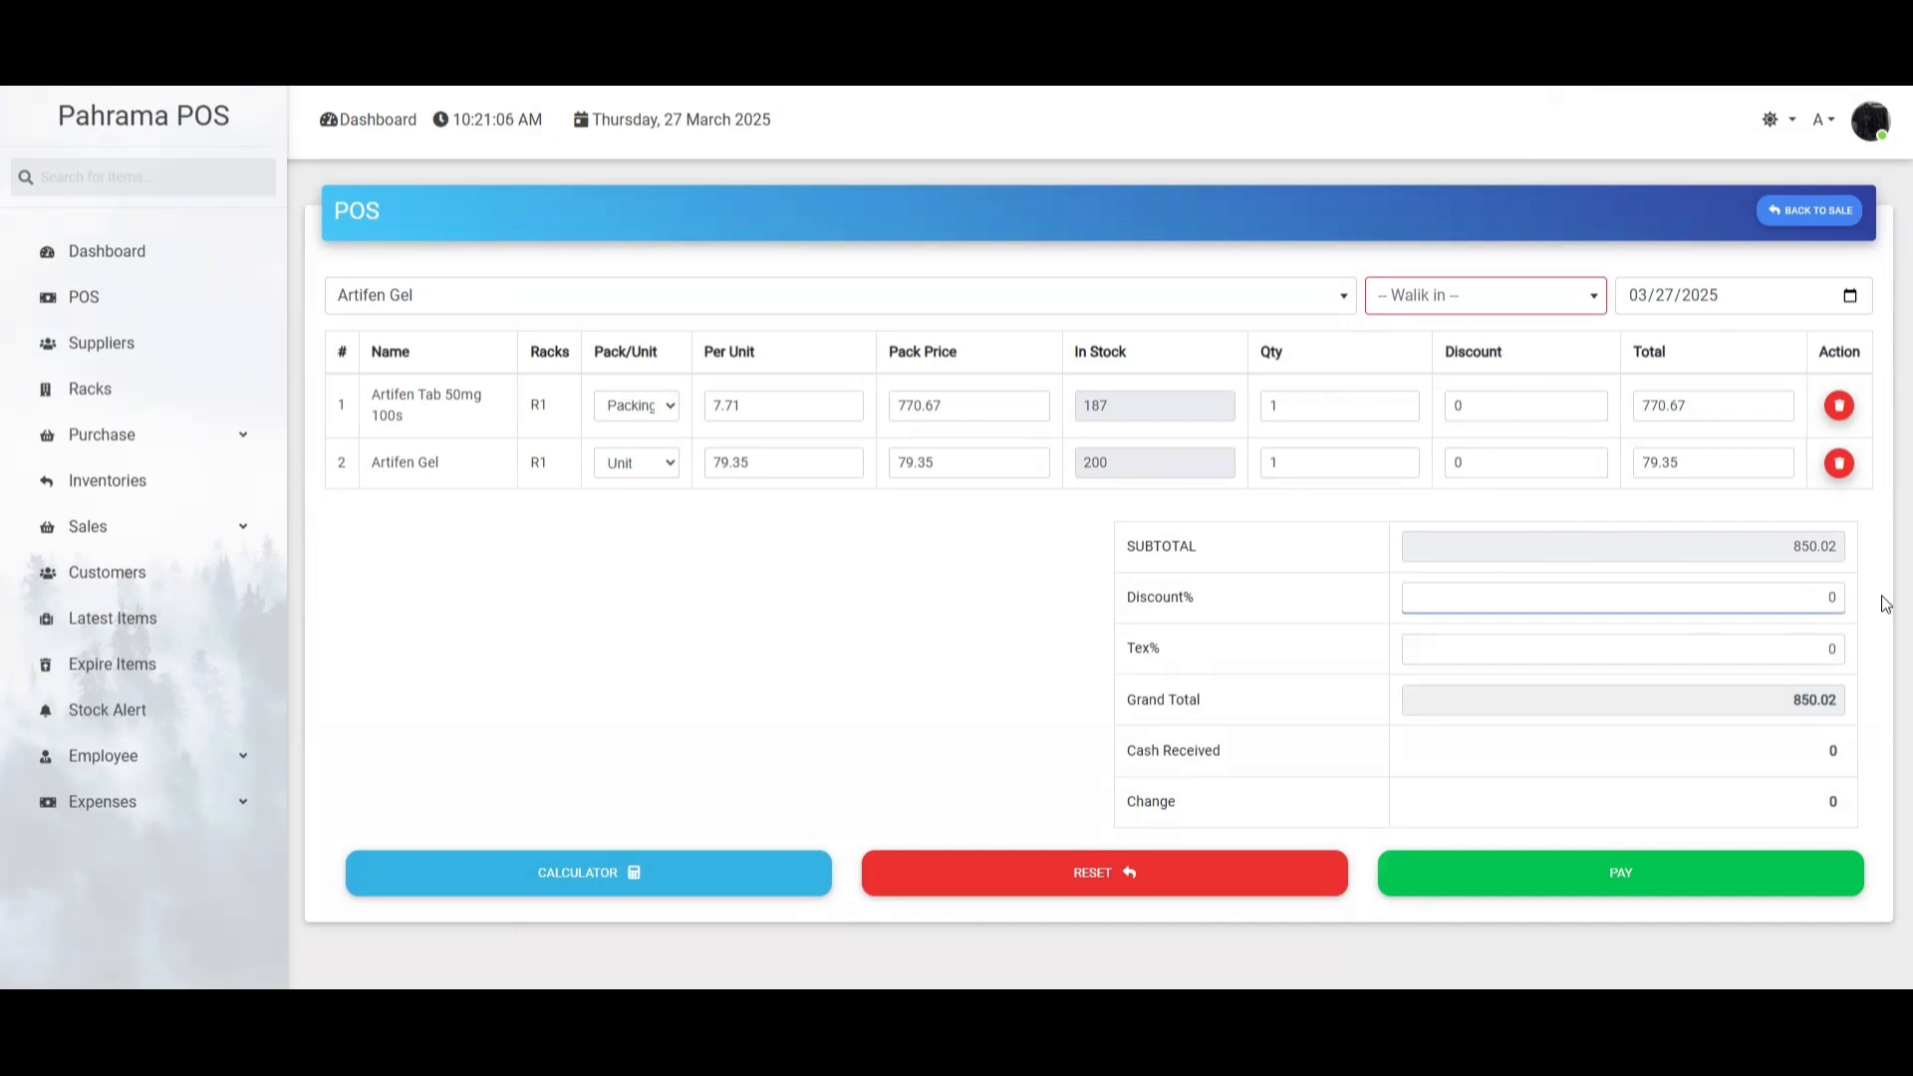
text(1)
click(1834, 647)
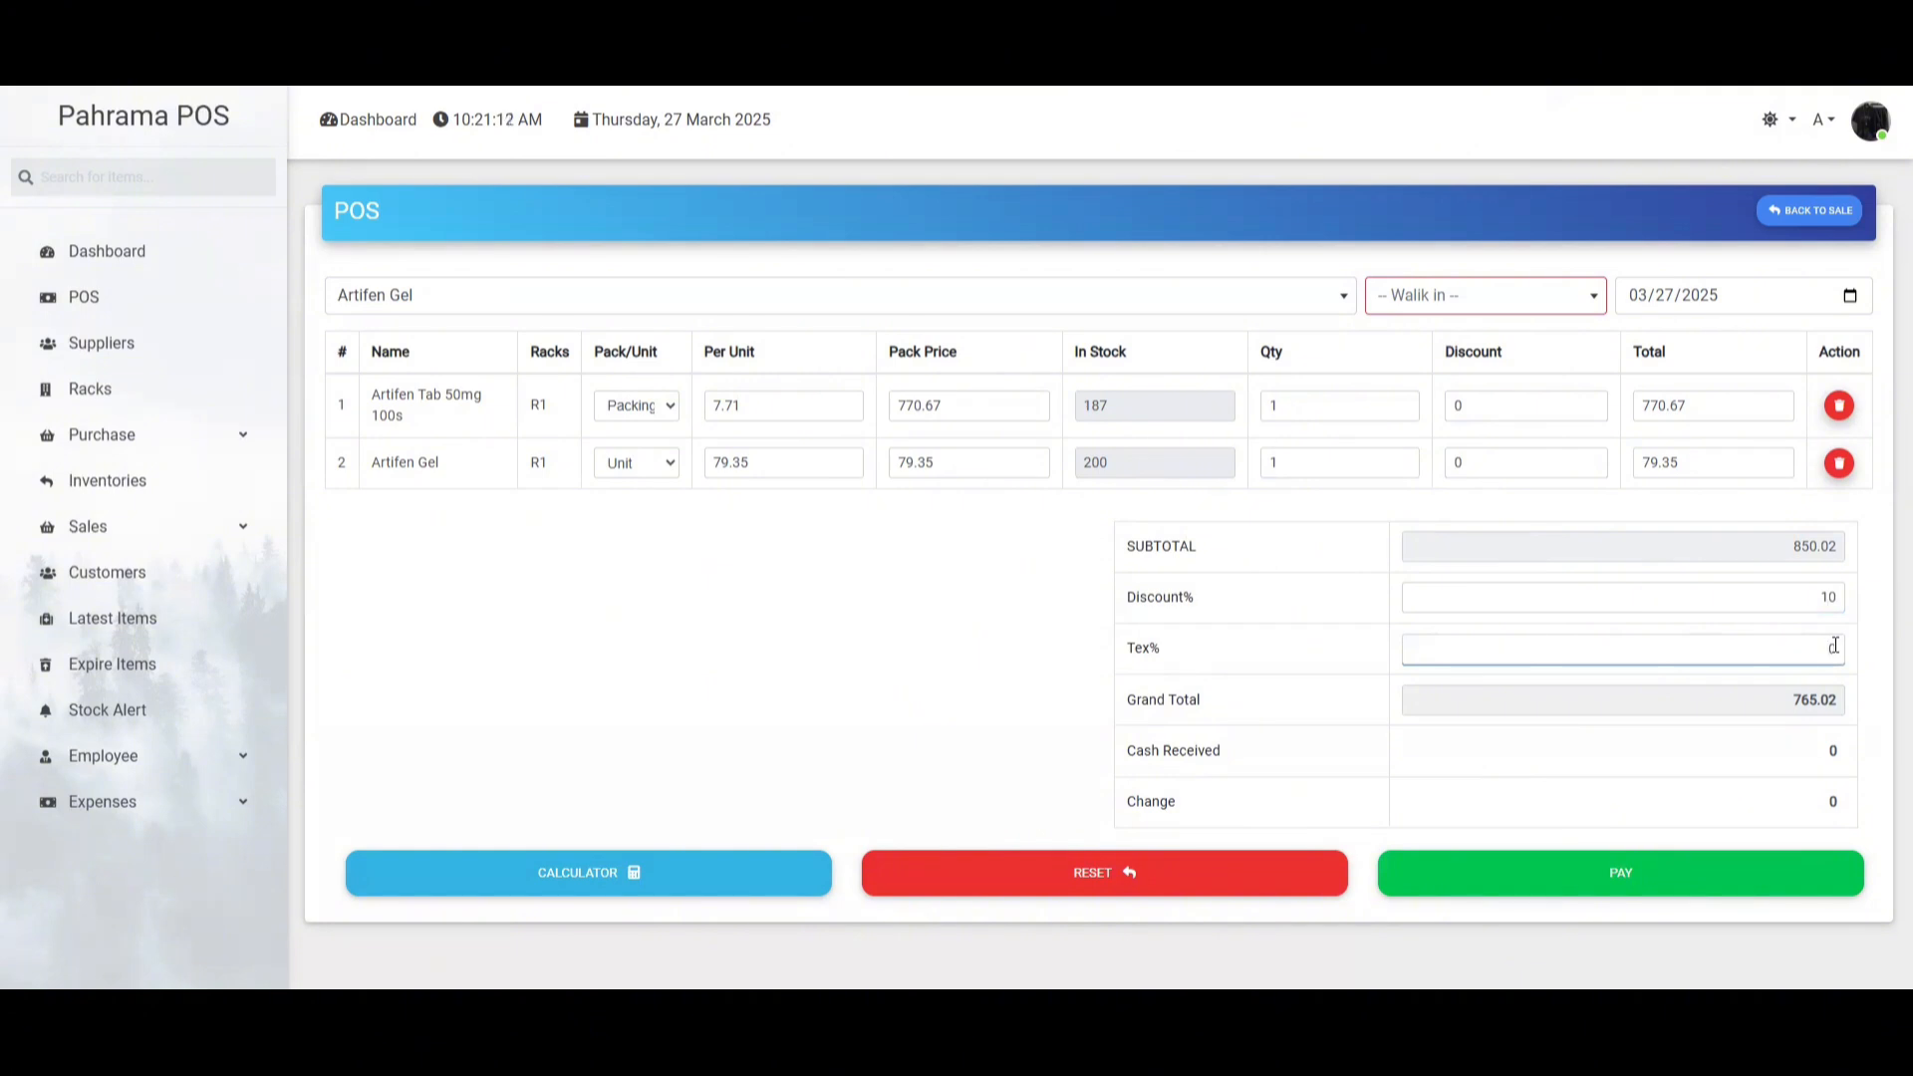
text(1)
- Enter 1000 as the cash received and complete the payment for a walk-in customer
click(1821, 745)
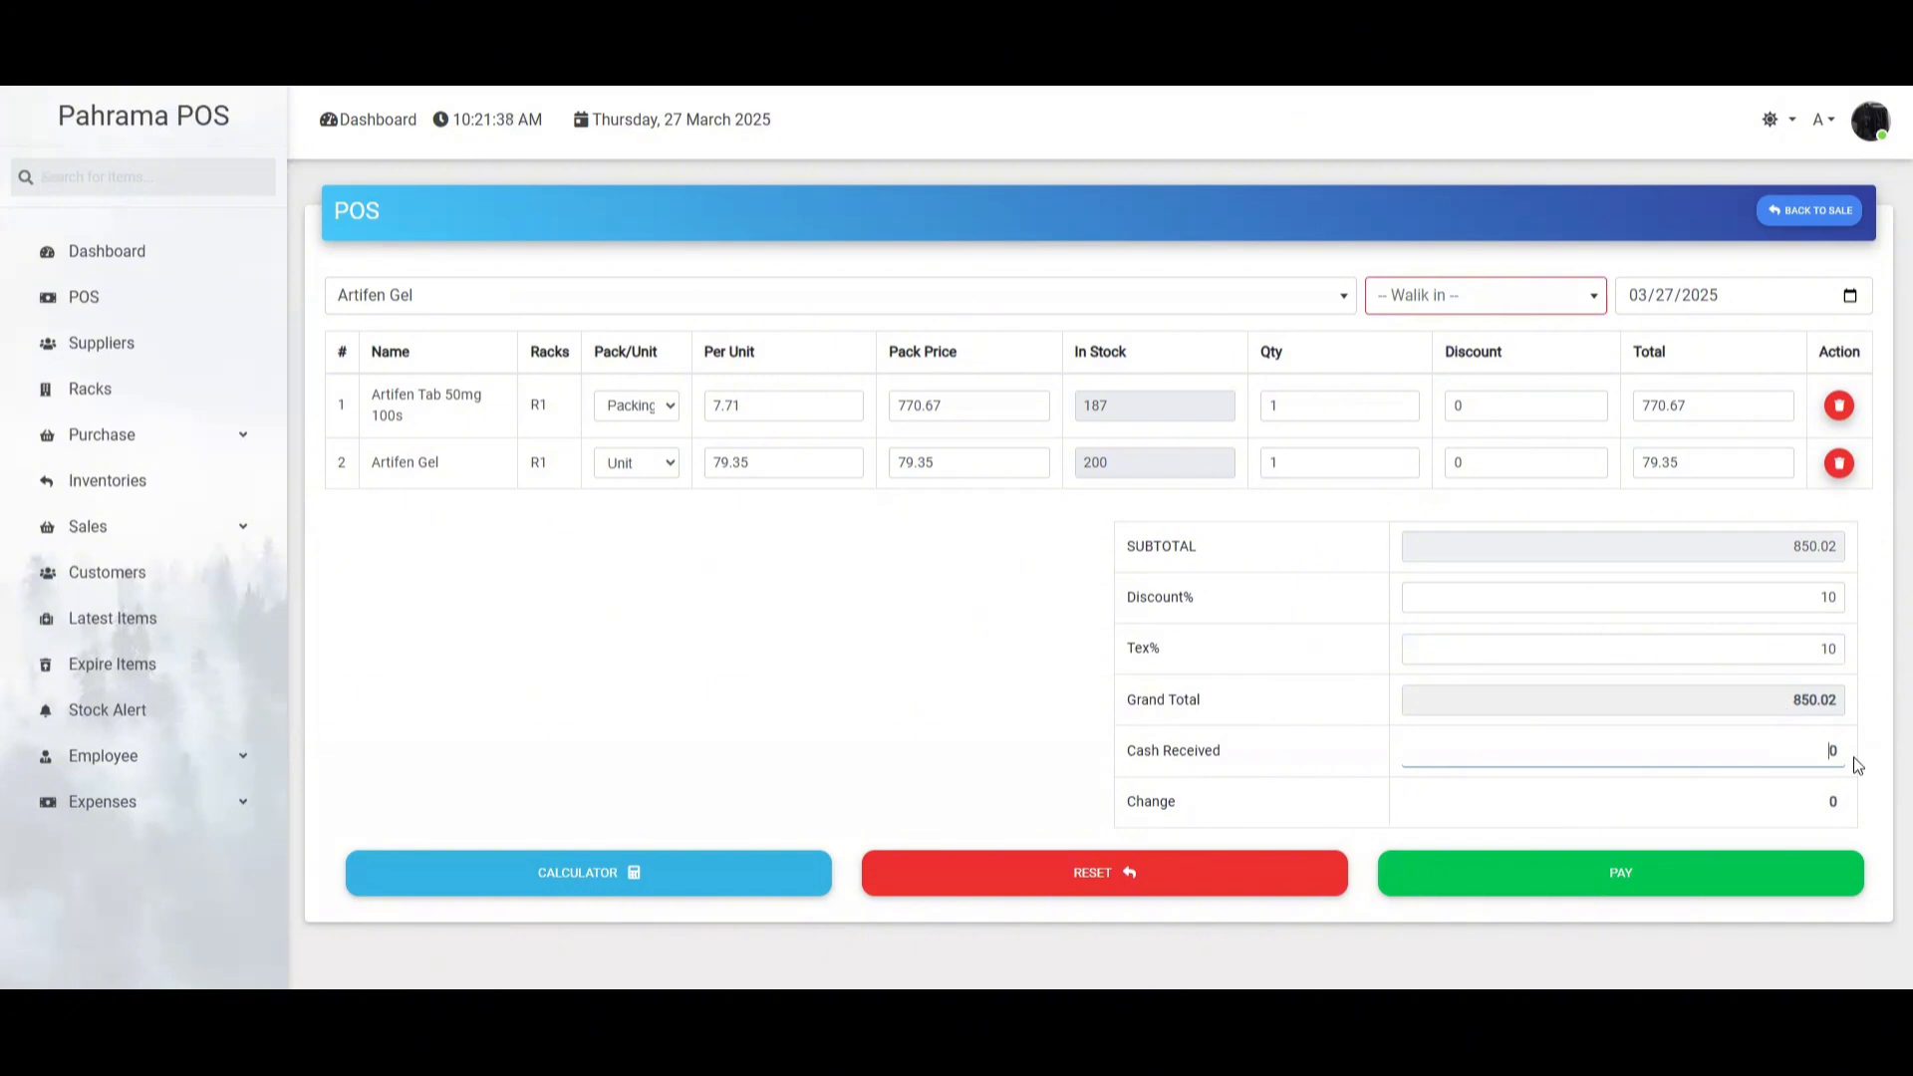
text(1000)
click(1486, 302)
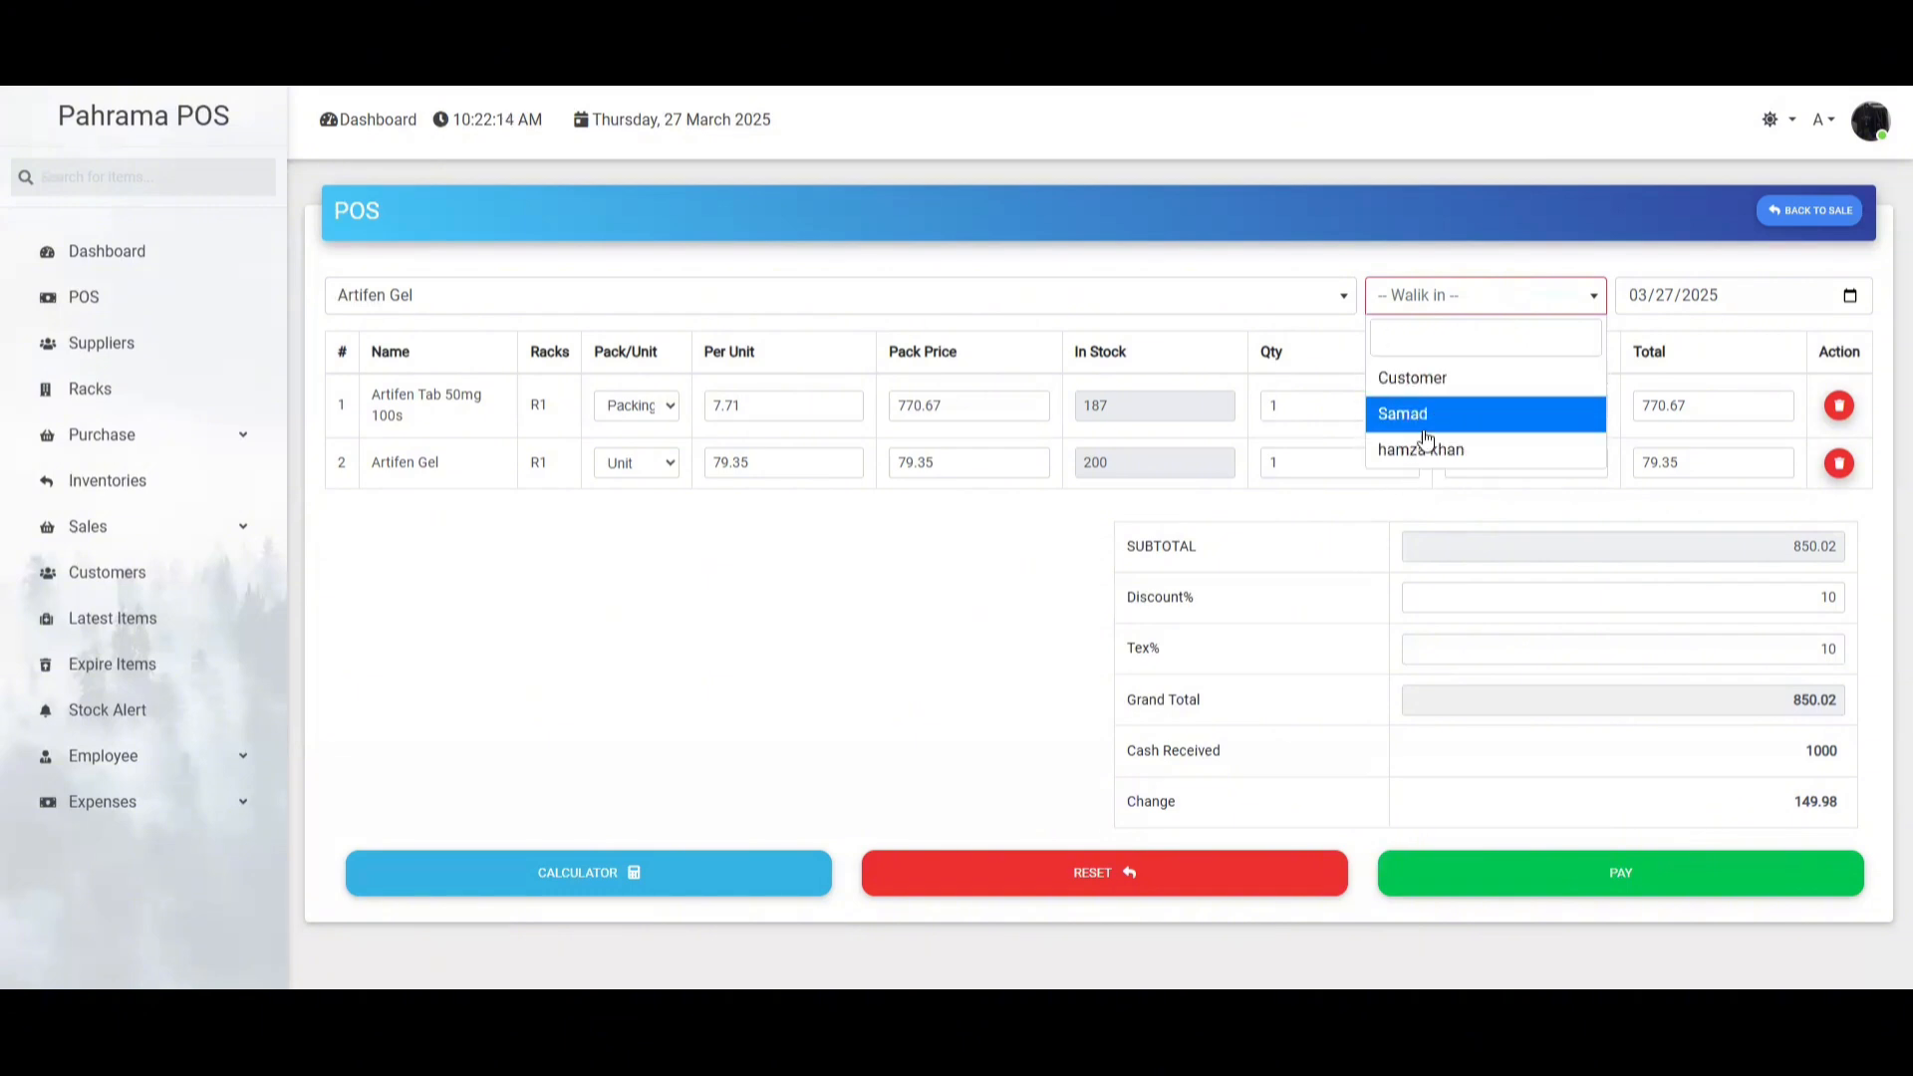
click(984, 671)
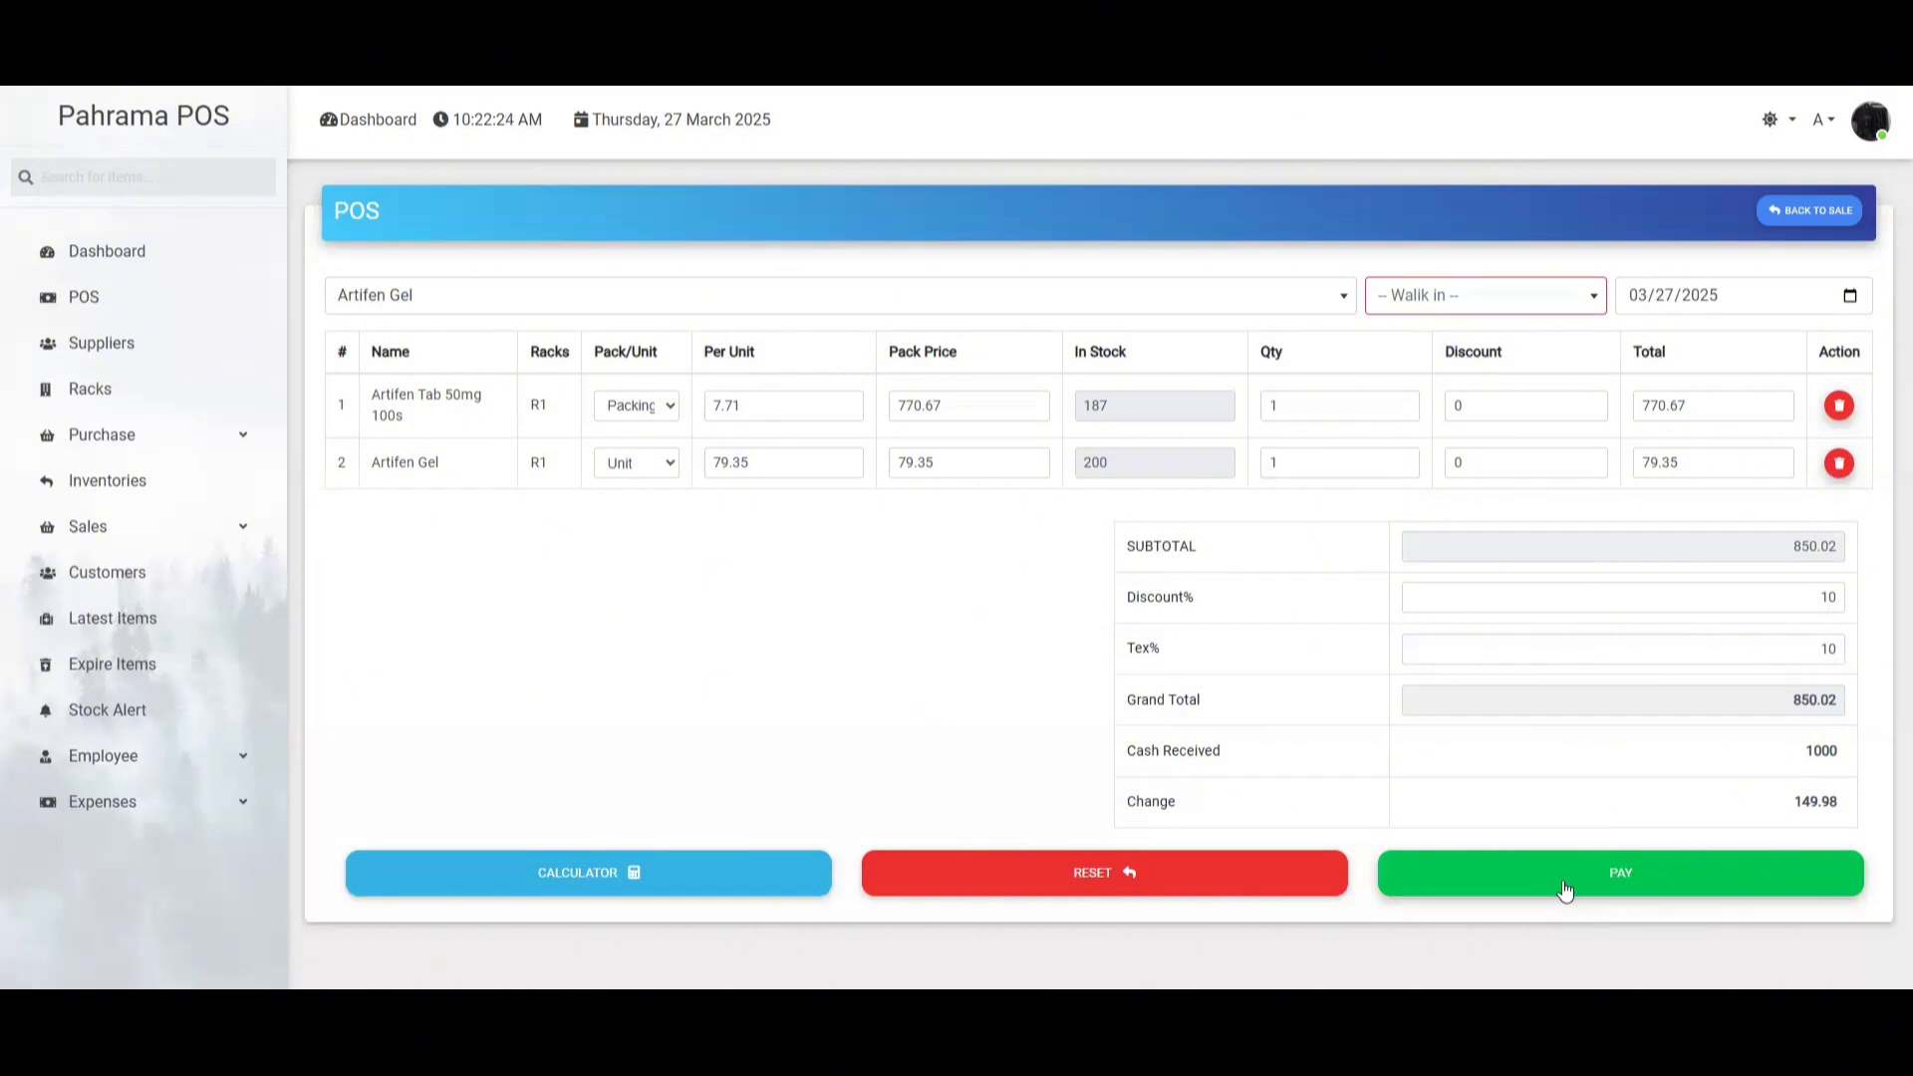
click(1620, 875)
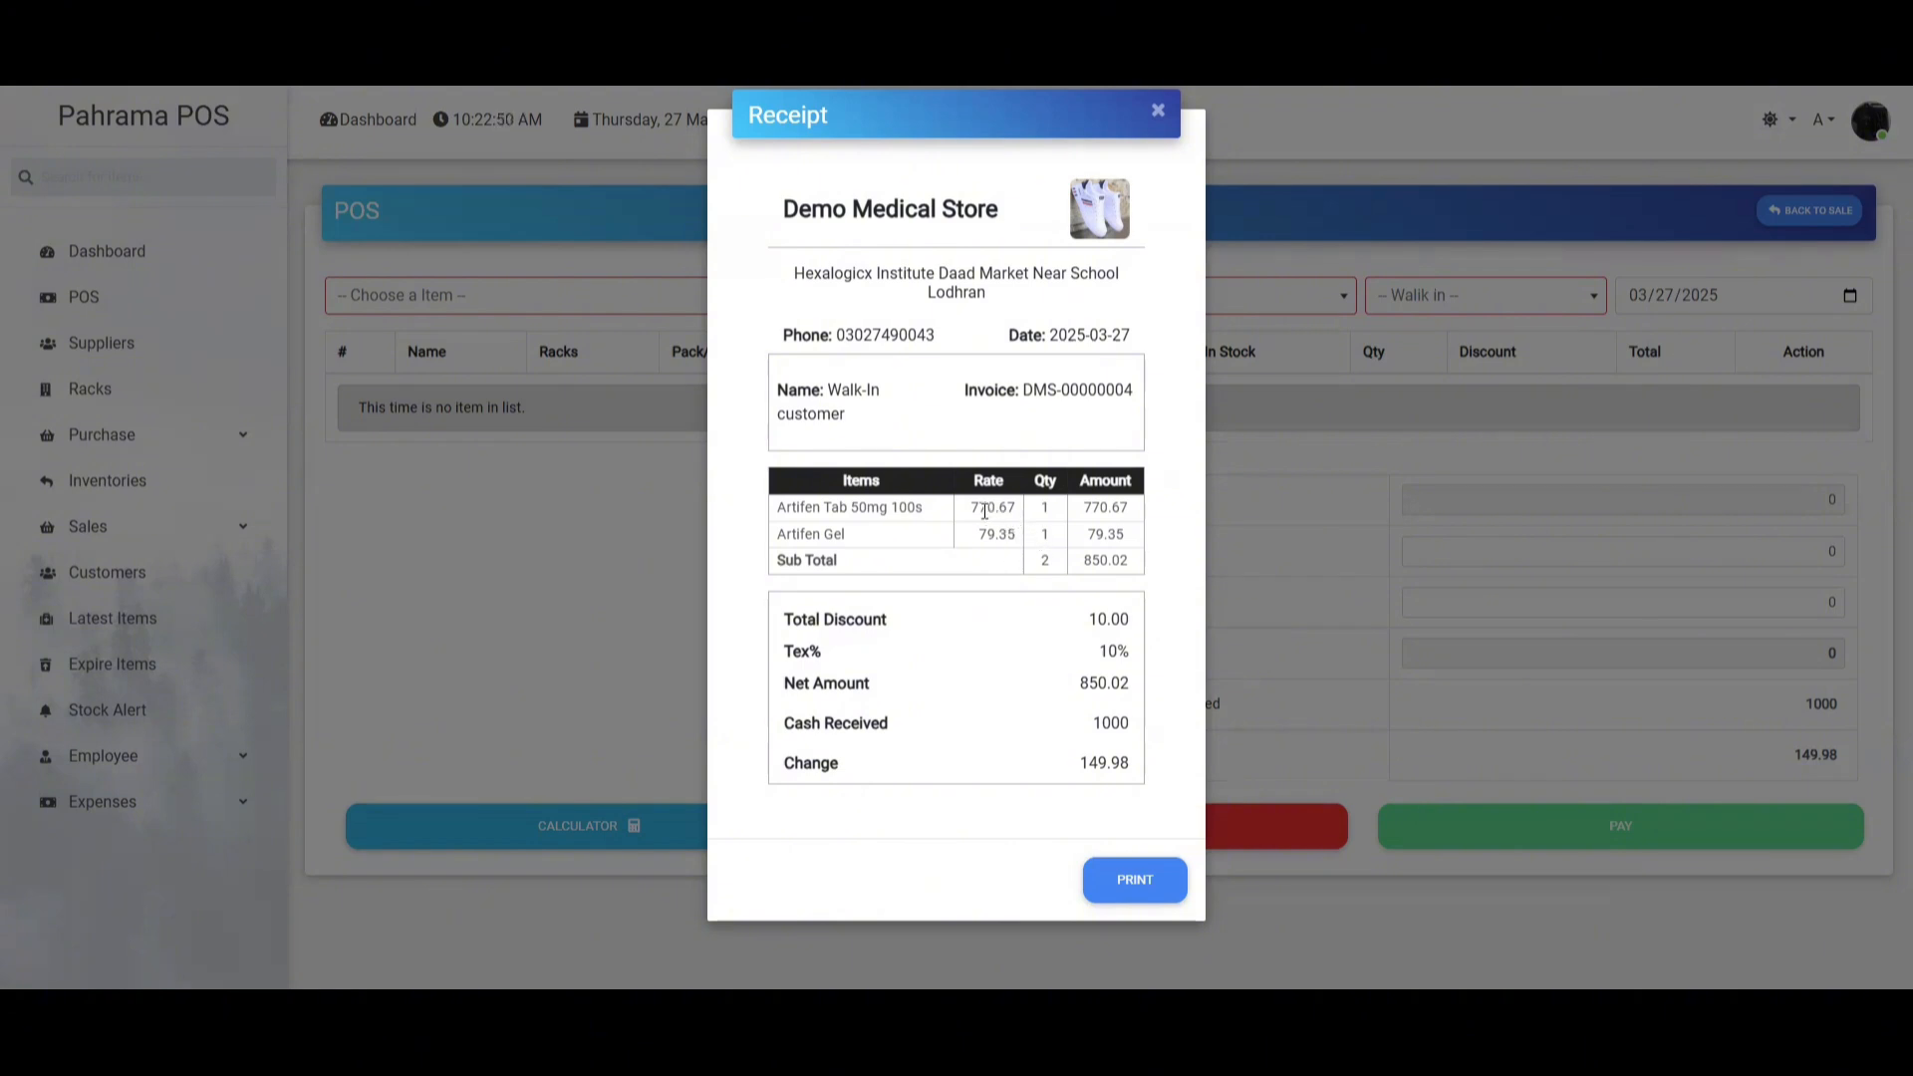
- Review the item rates and net amount on the receipt, and preview its printout without printing
drag(973, 511, 999, 509)
click(997, 561)
drag(1076, 684, 1136, 690)
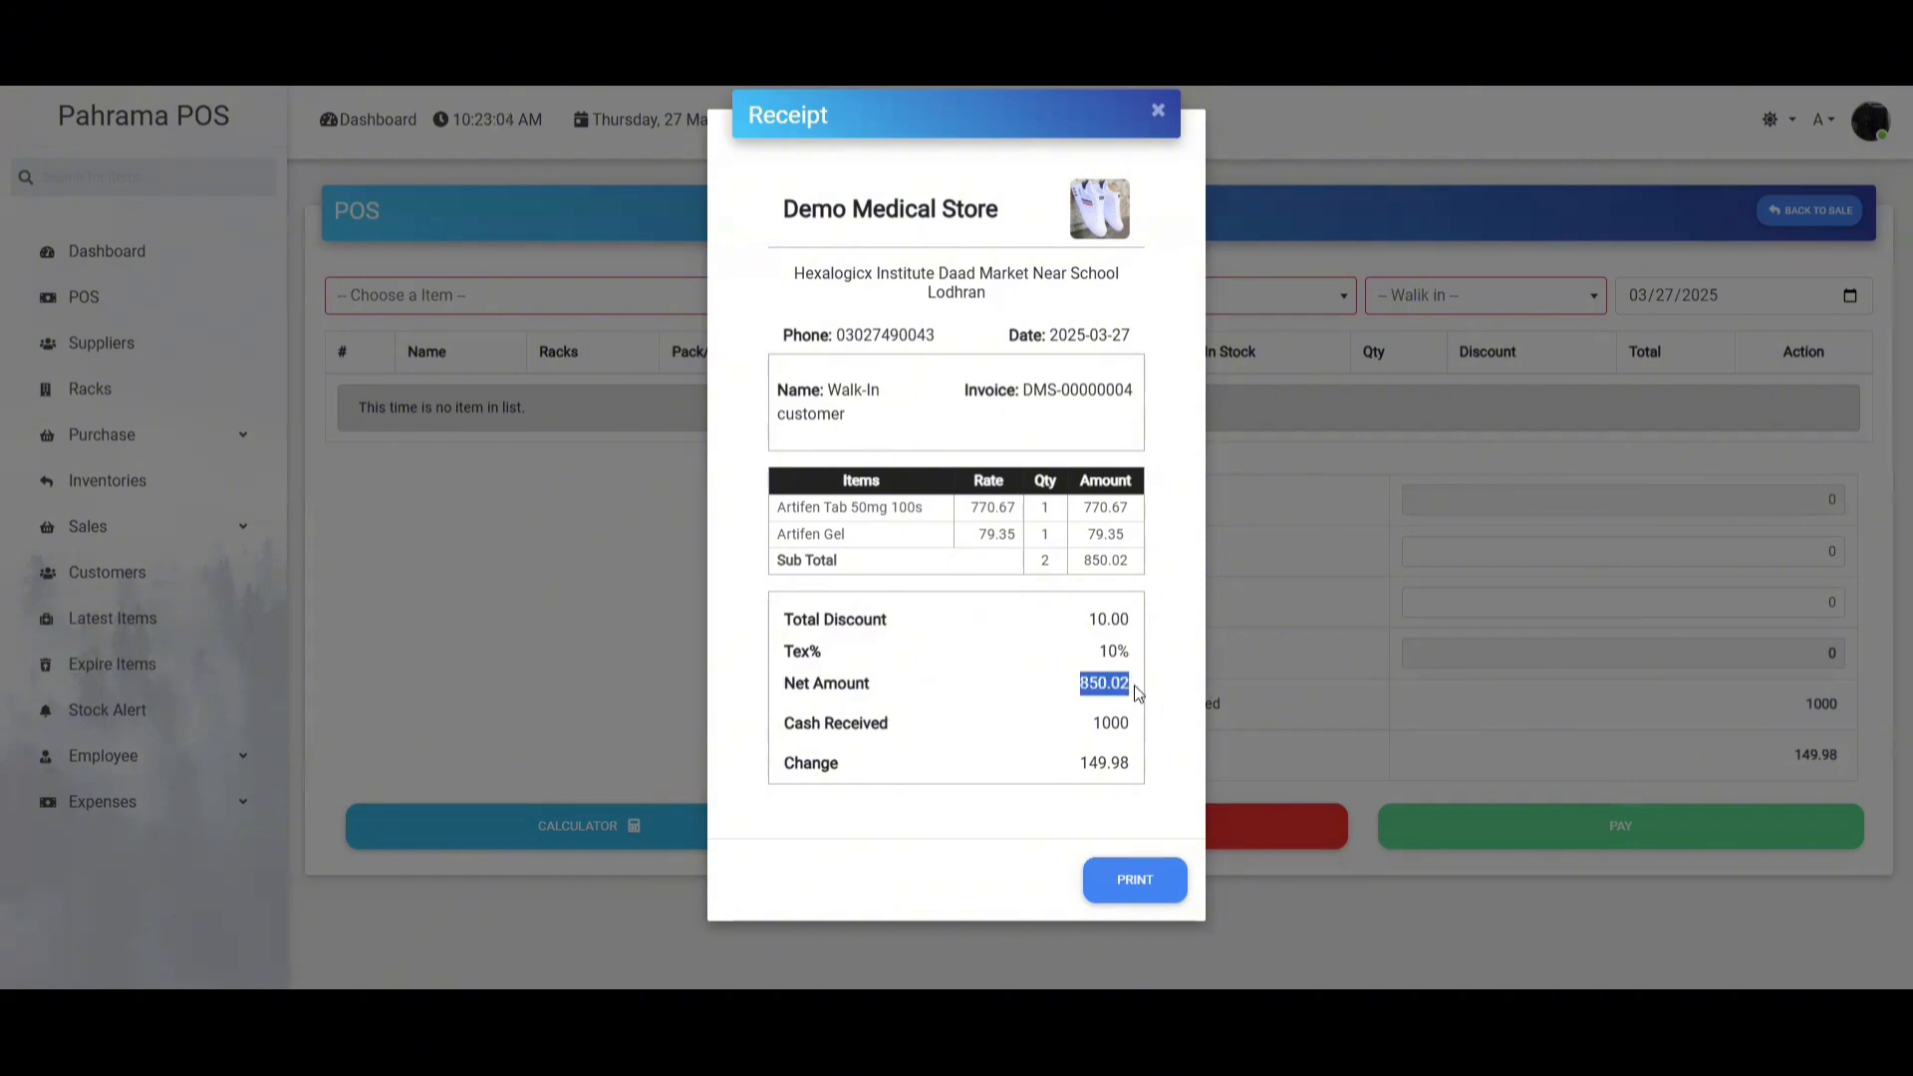
click(1078, 738)
click(1132, 881)
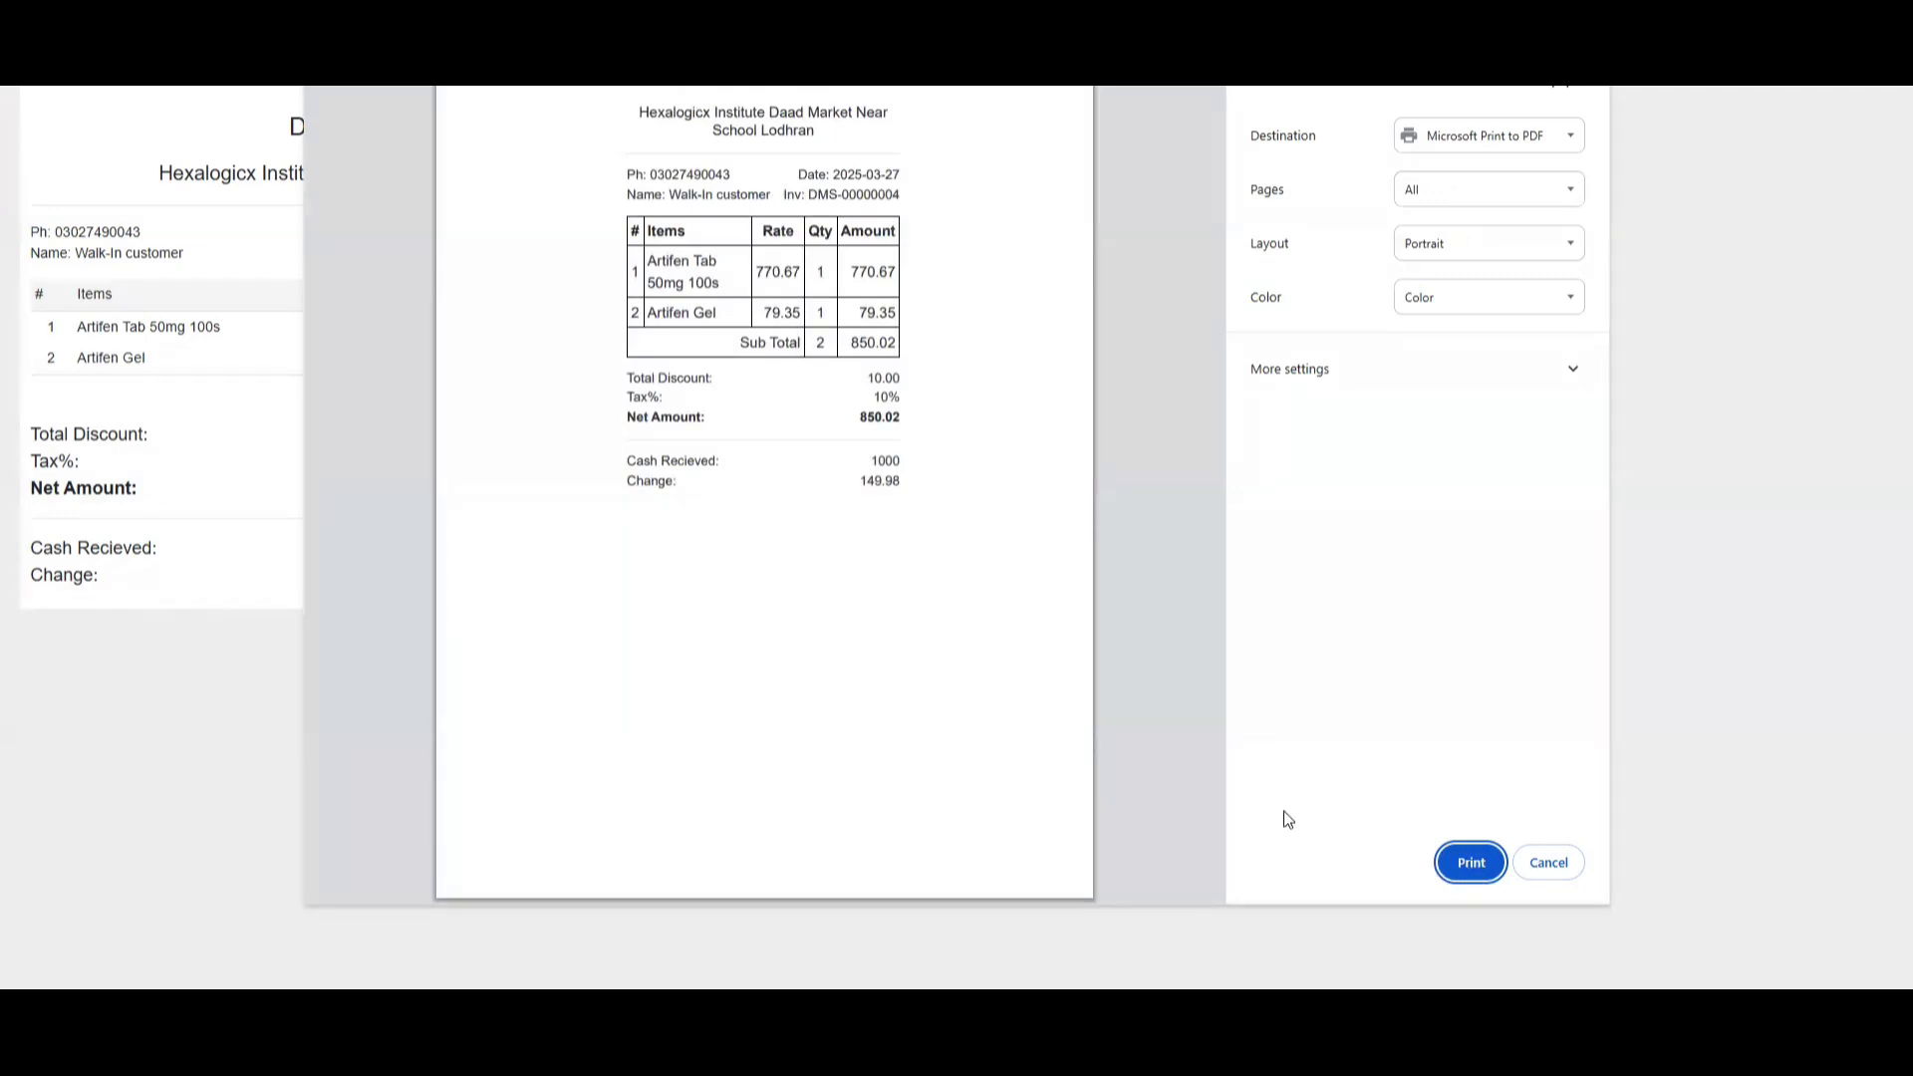
click(1539, 867)
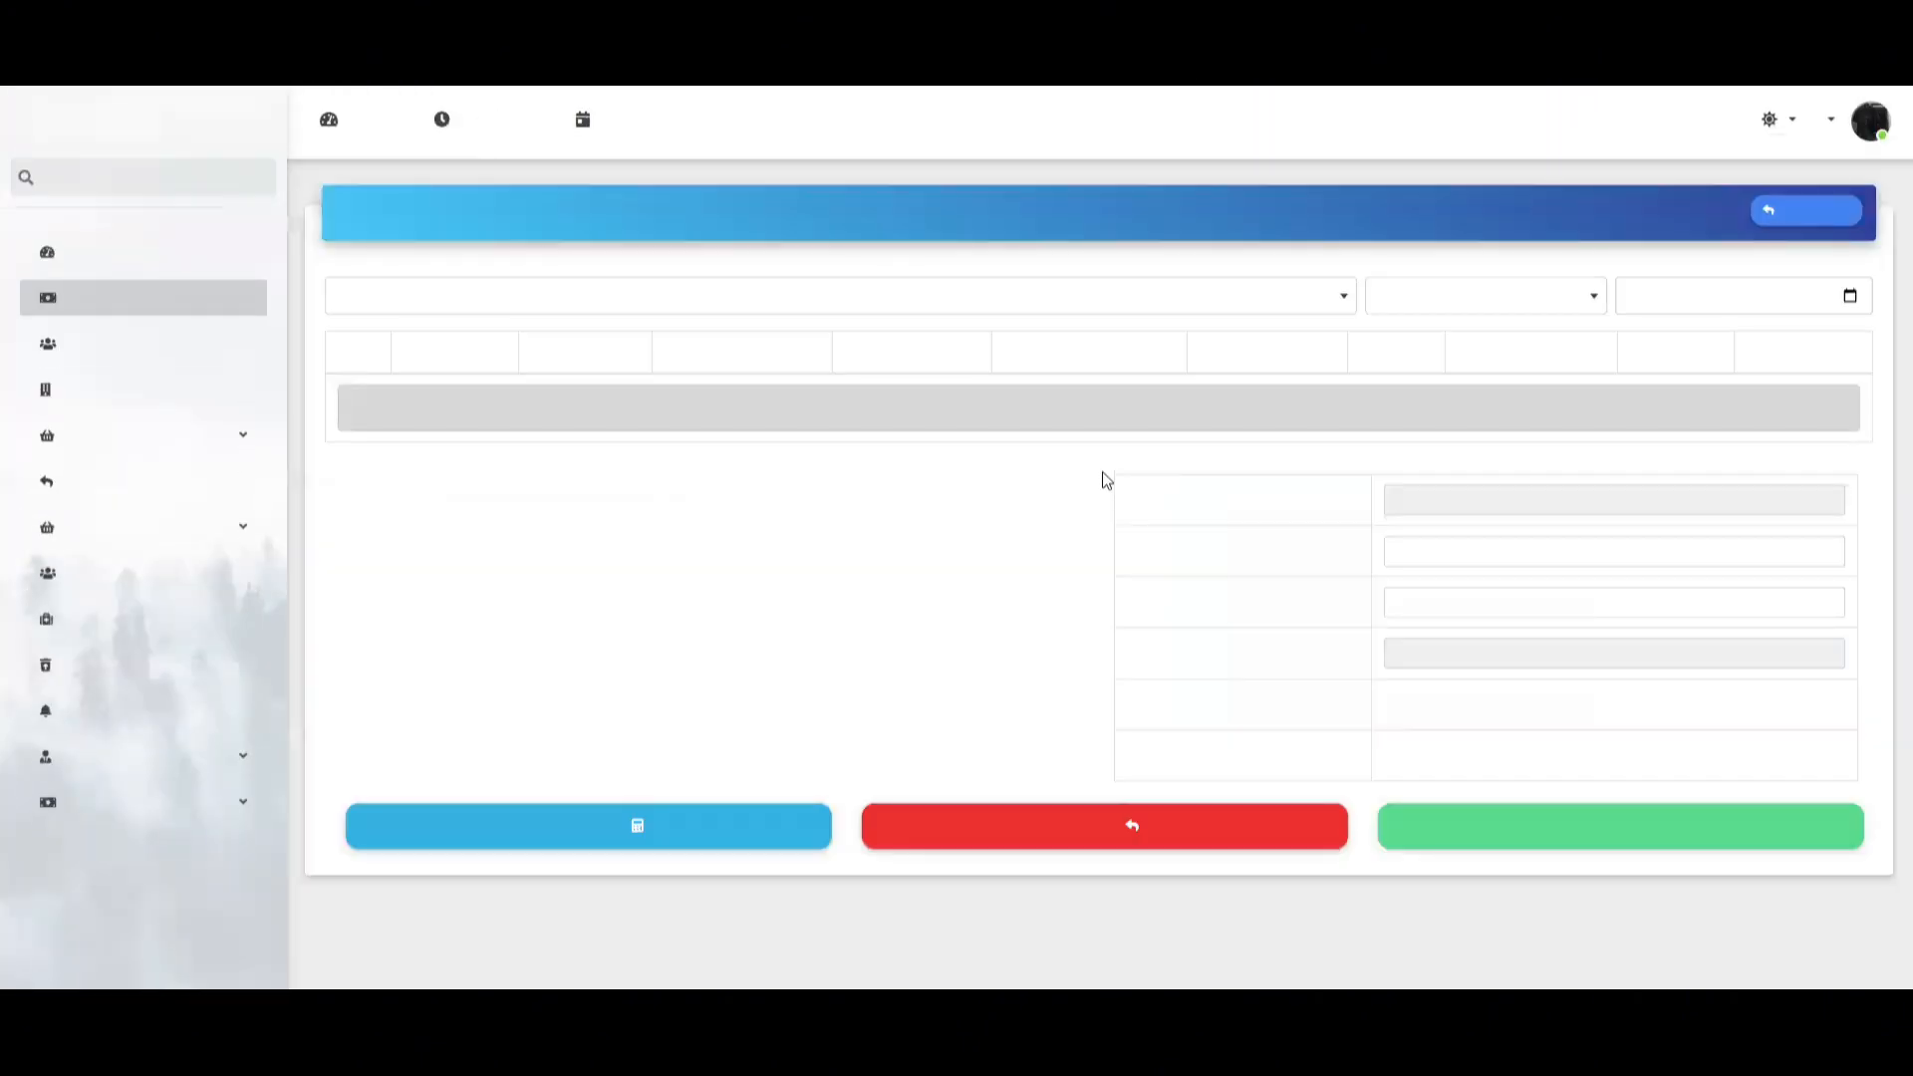
- Open the sale listing and examine the items of the newest sale, dated 2025-03-27
click(140, 530)
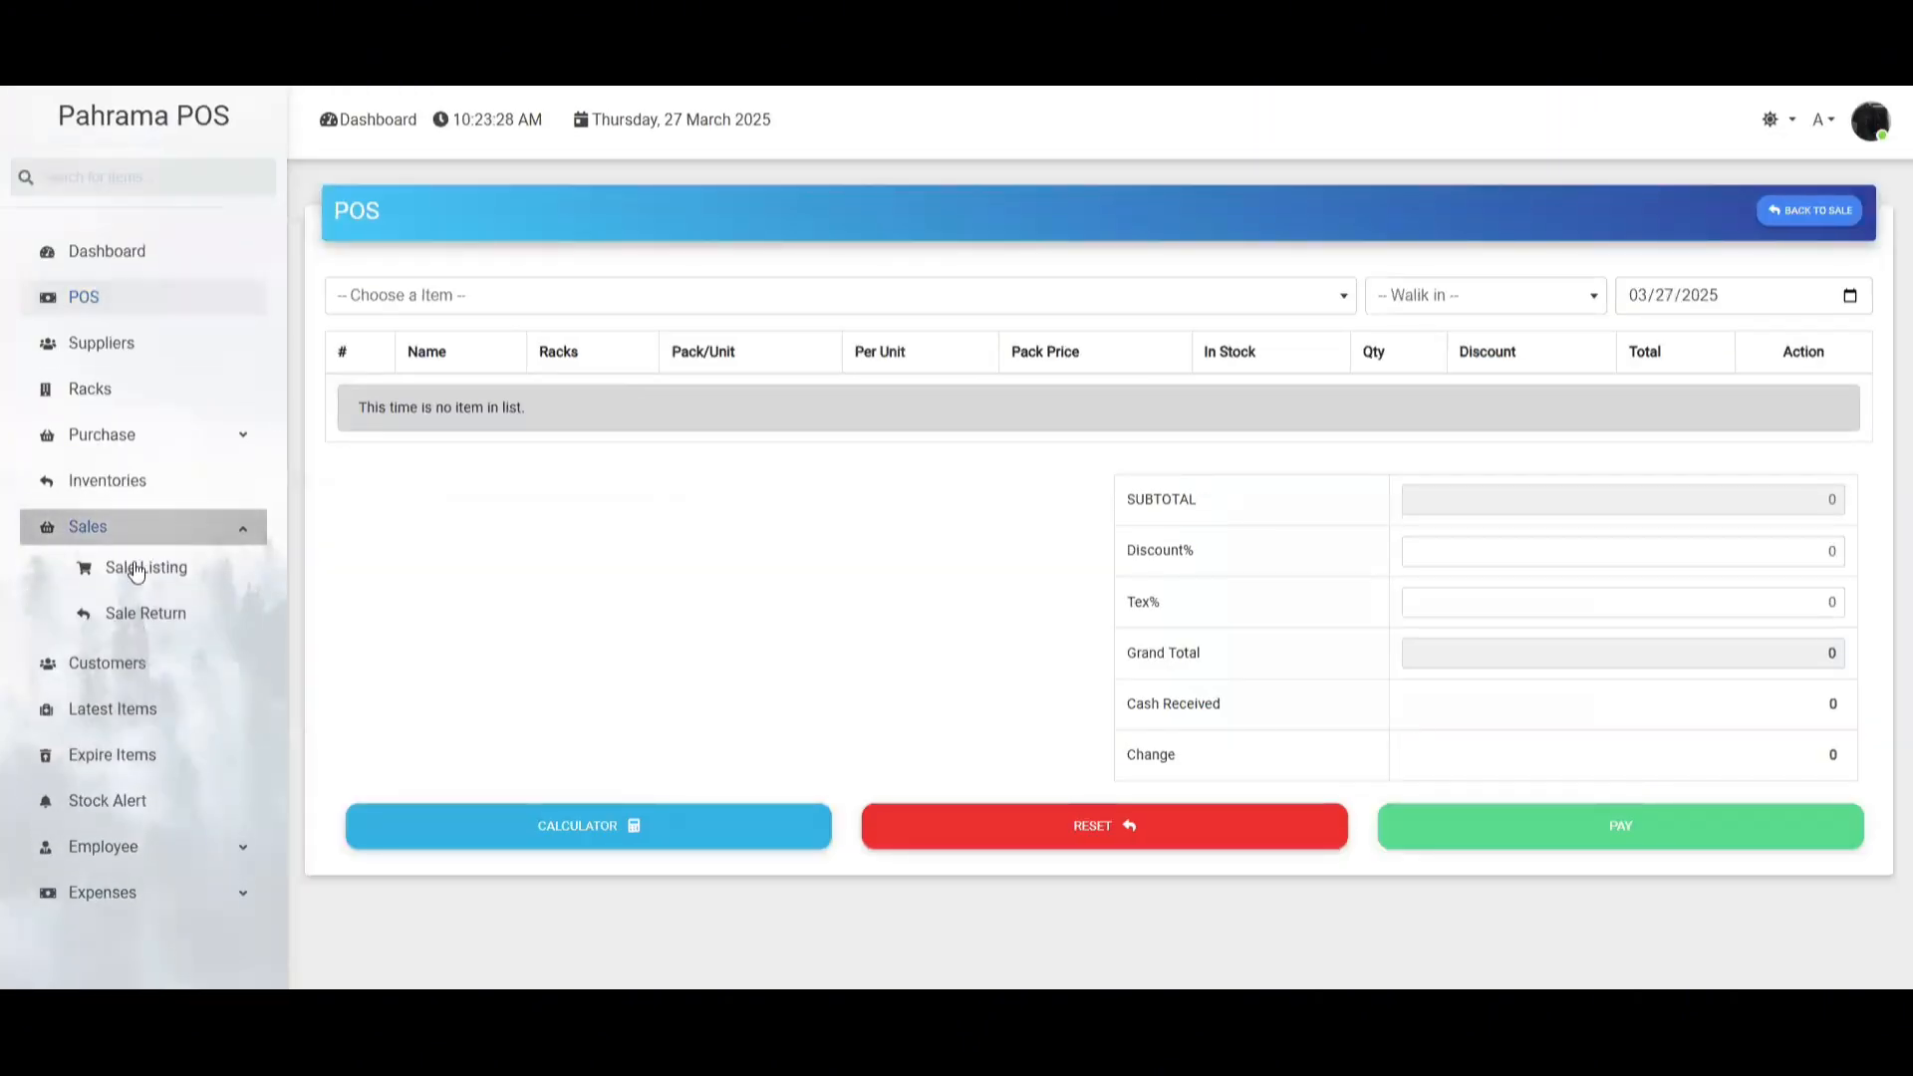
click(149, 579)
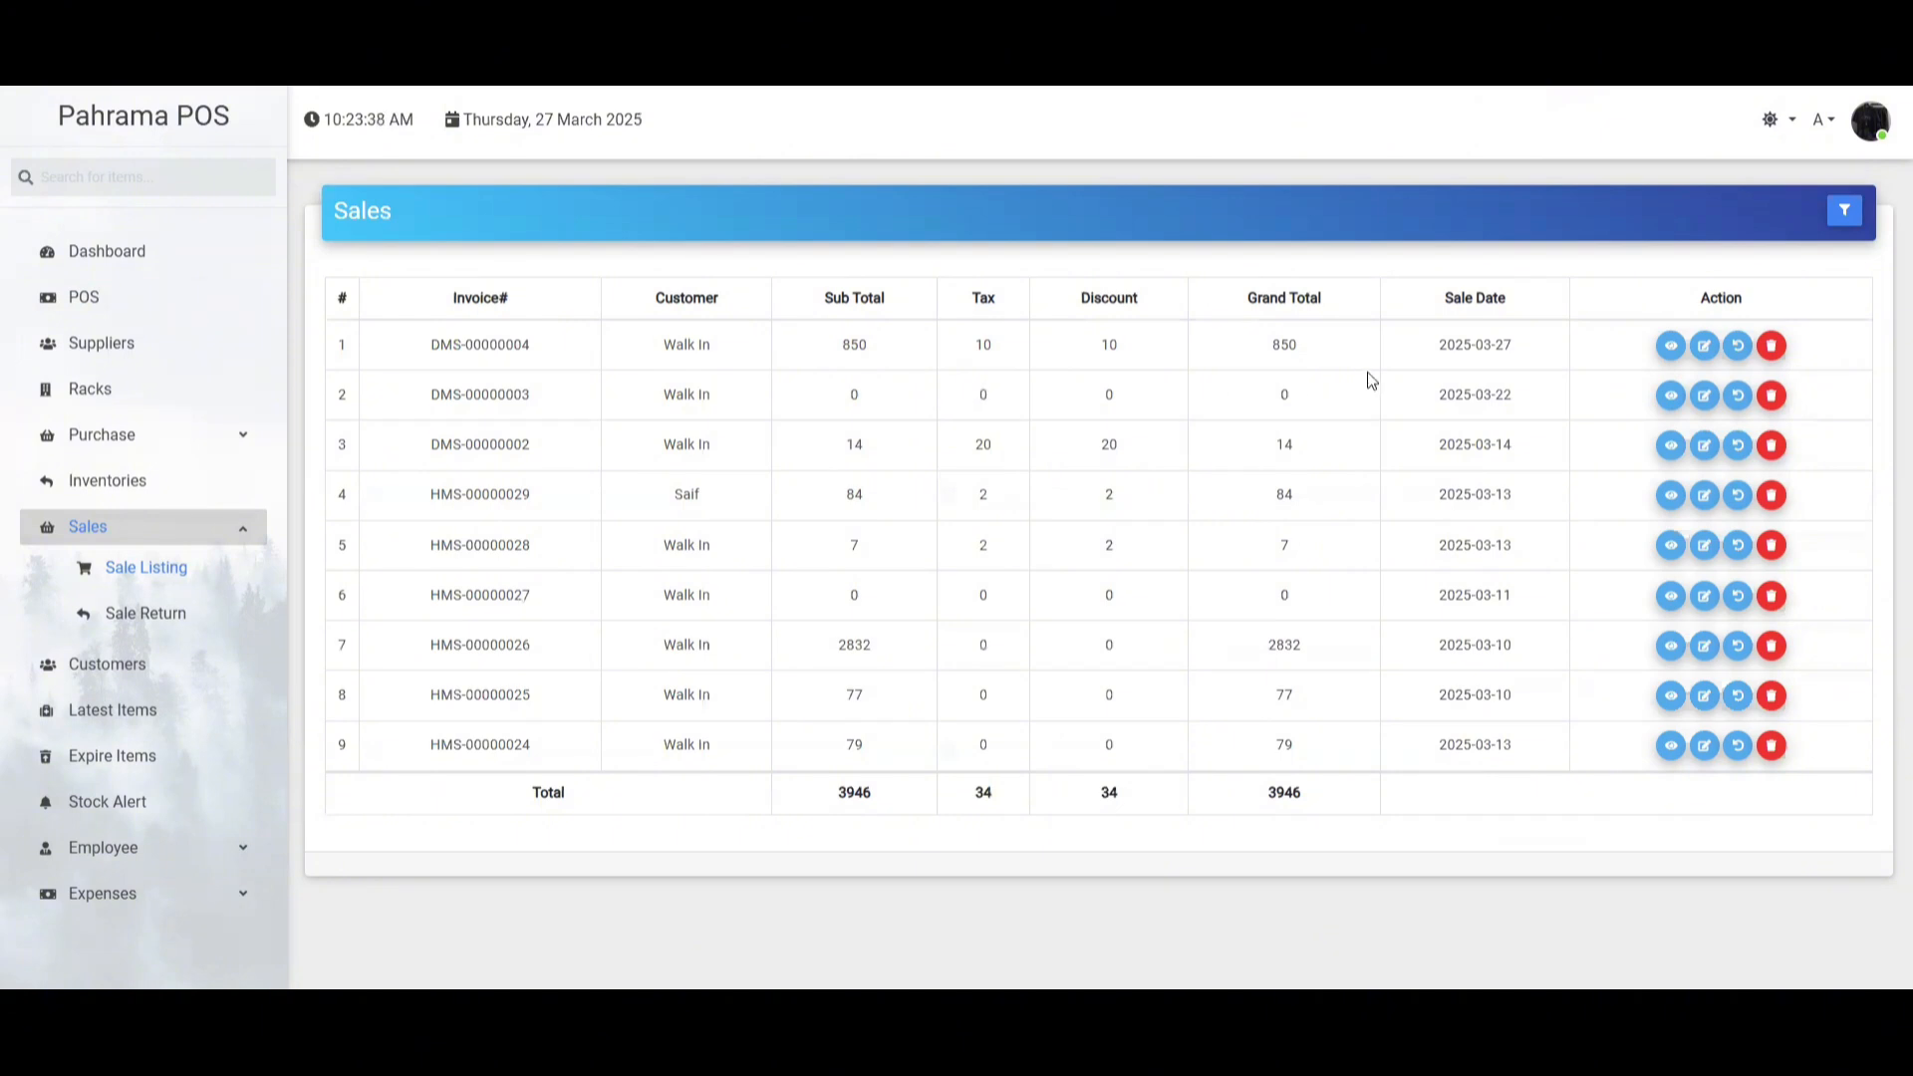
click(1671, 348)
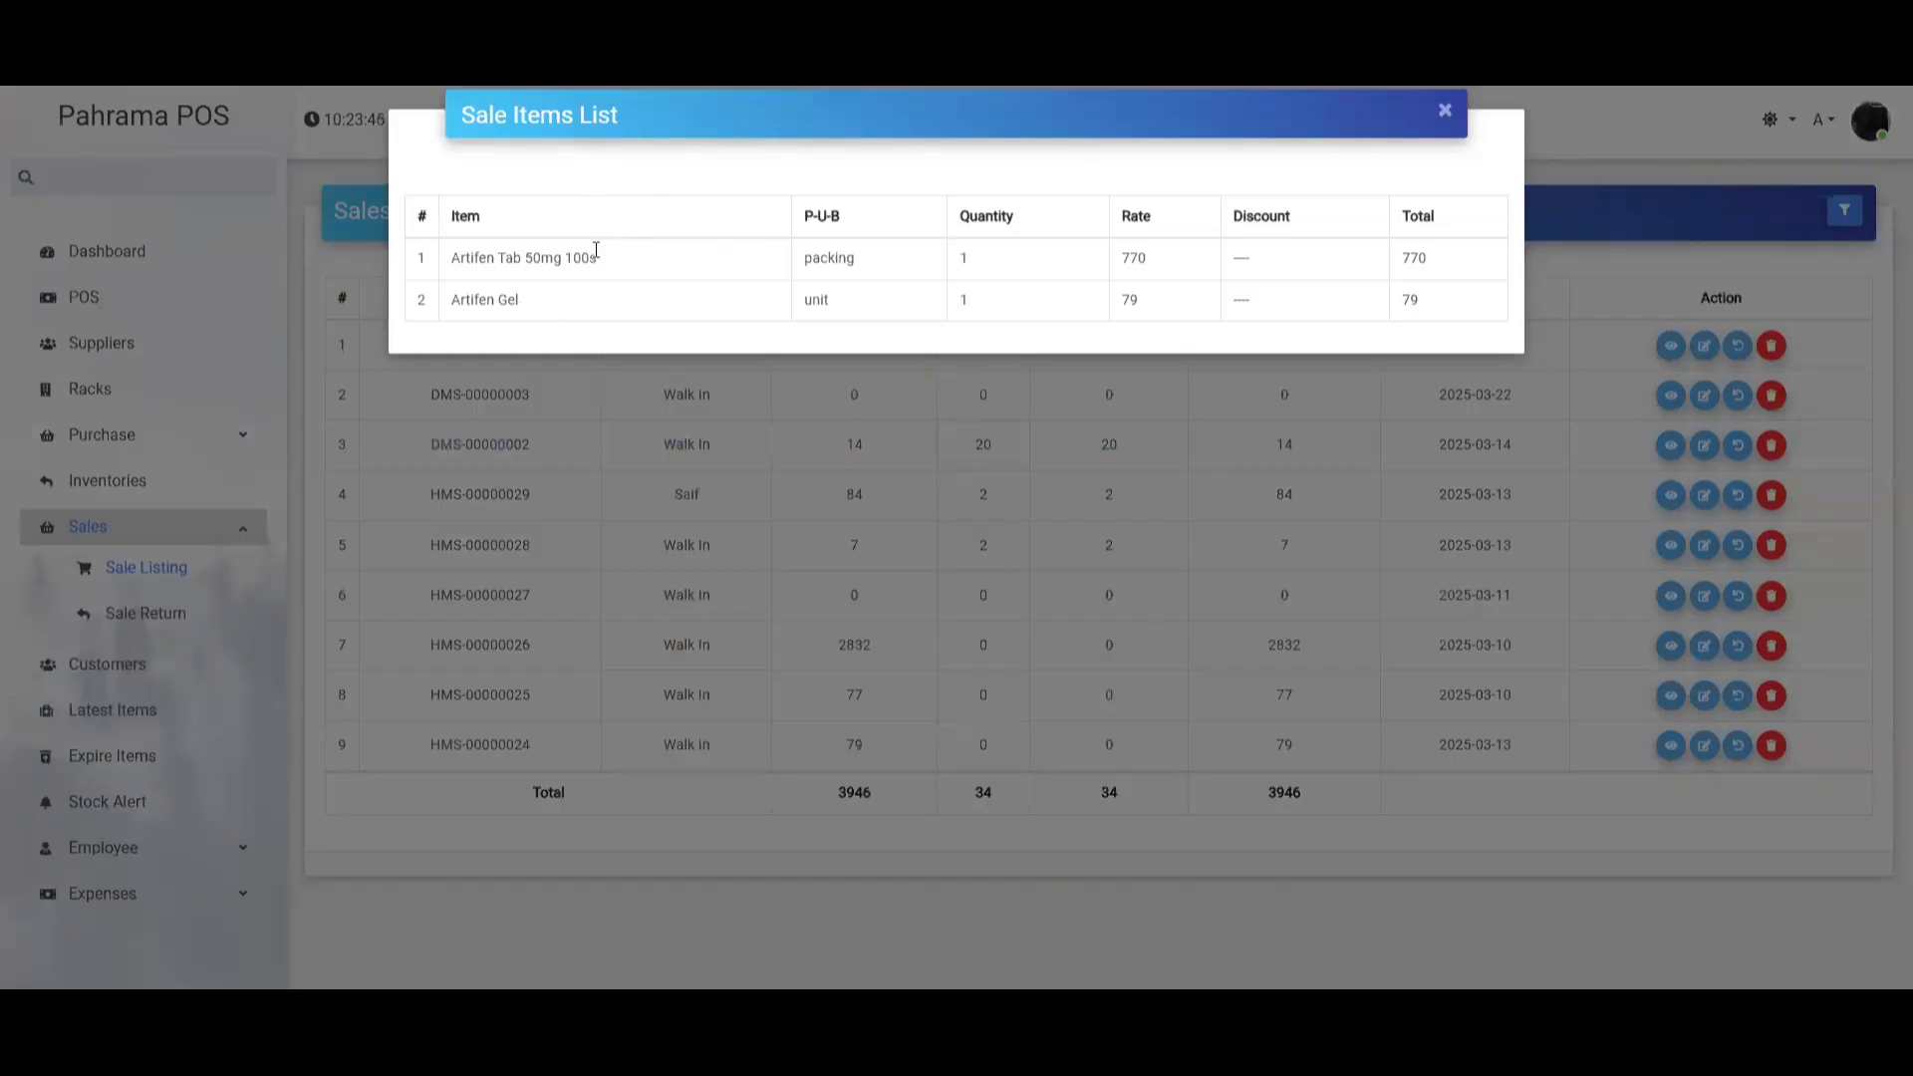
drag(885, 257, 435, 265)
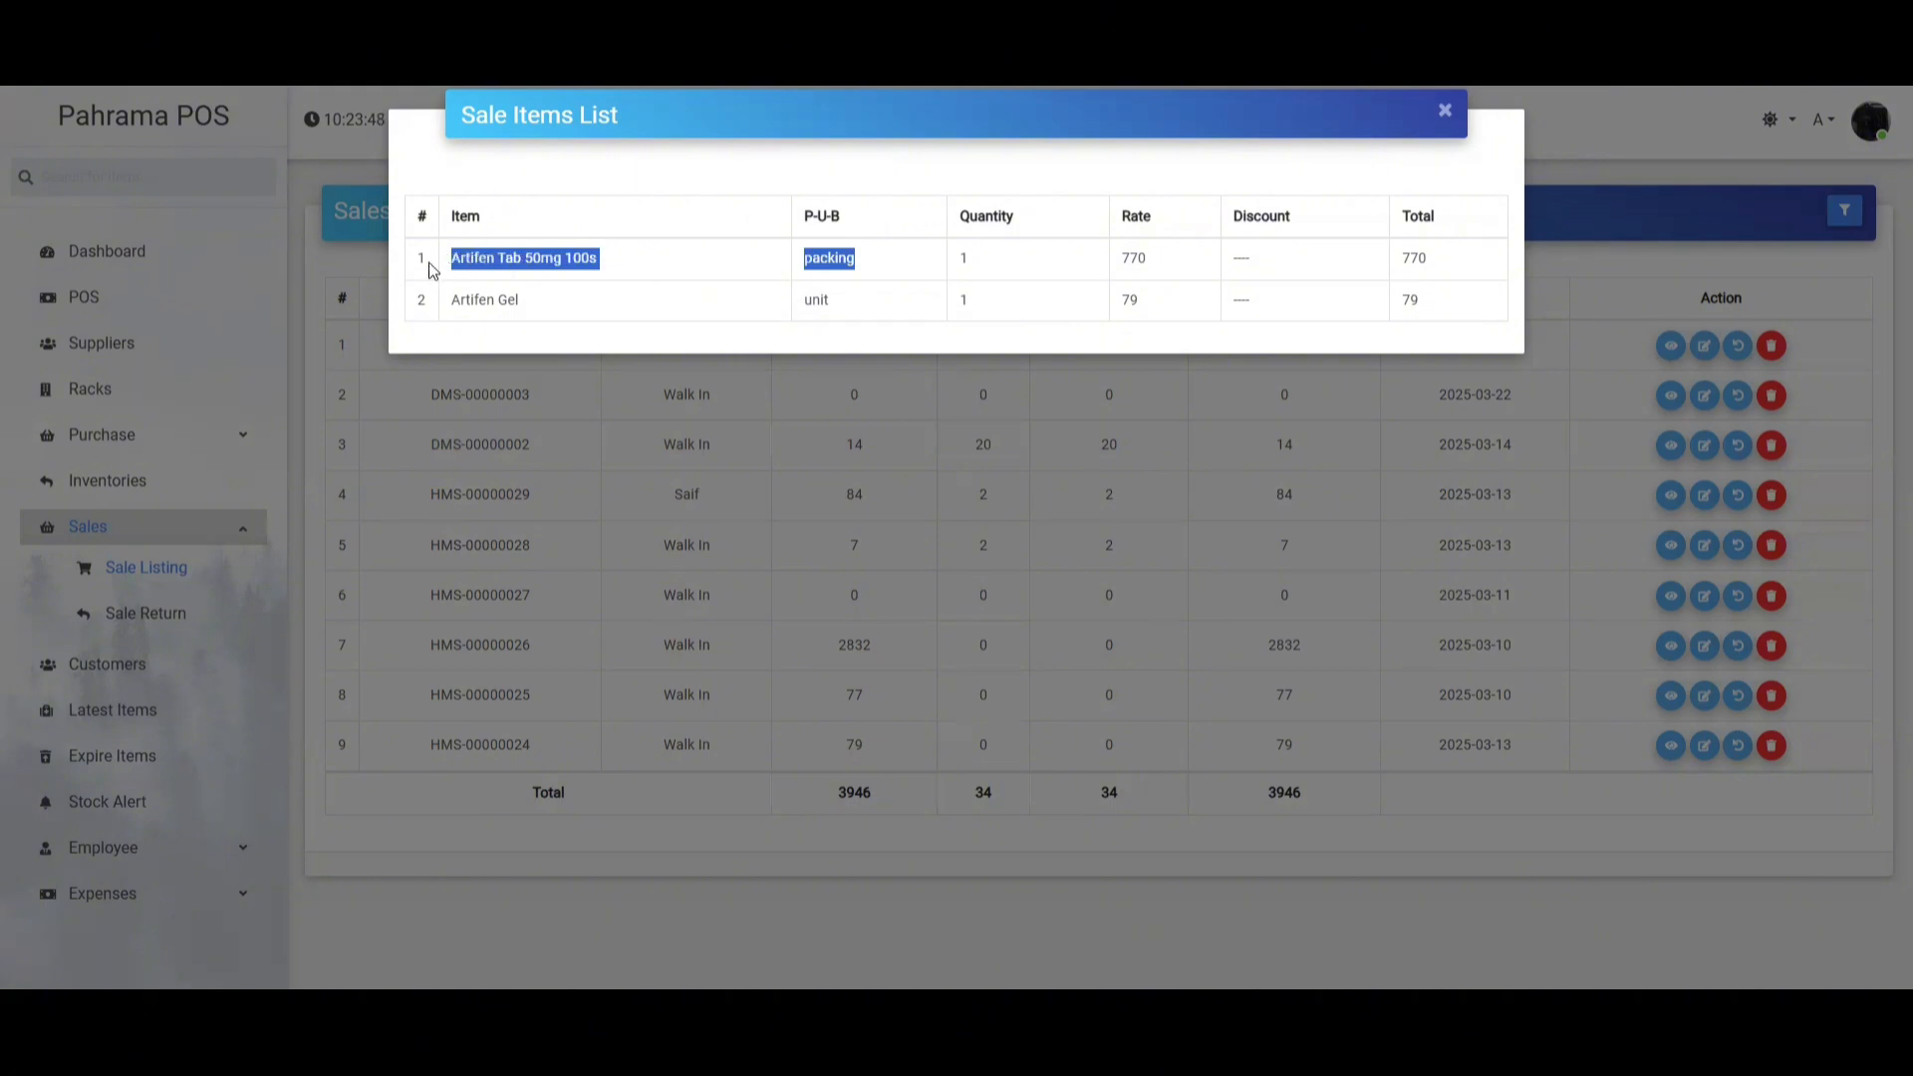
click(907, 287)
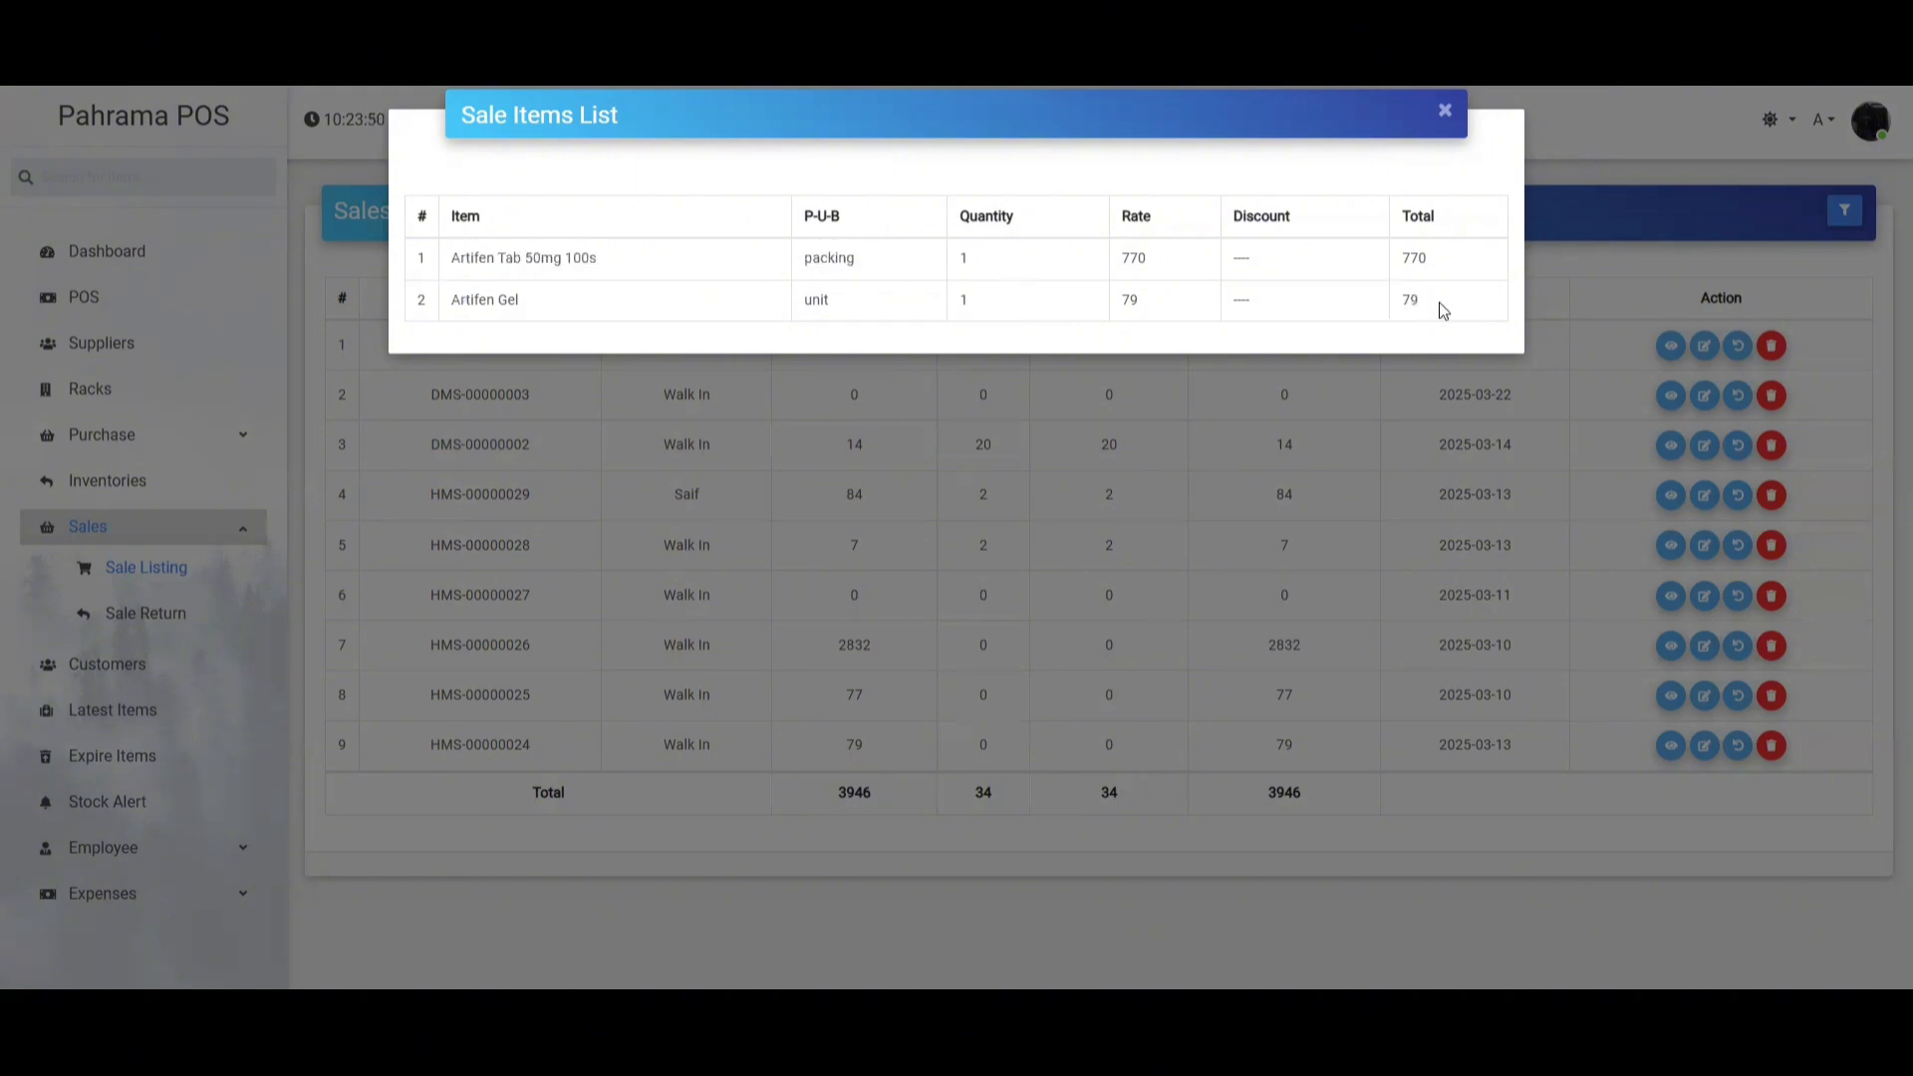
drag(1444, 308, 418, 223)
click(885, 181)
click(1567, 273)
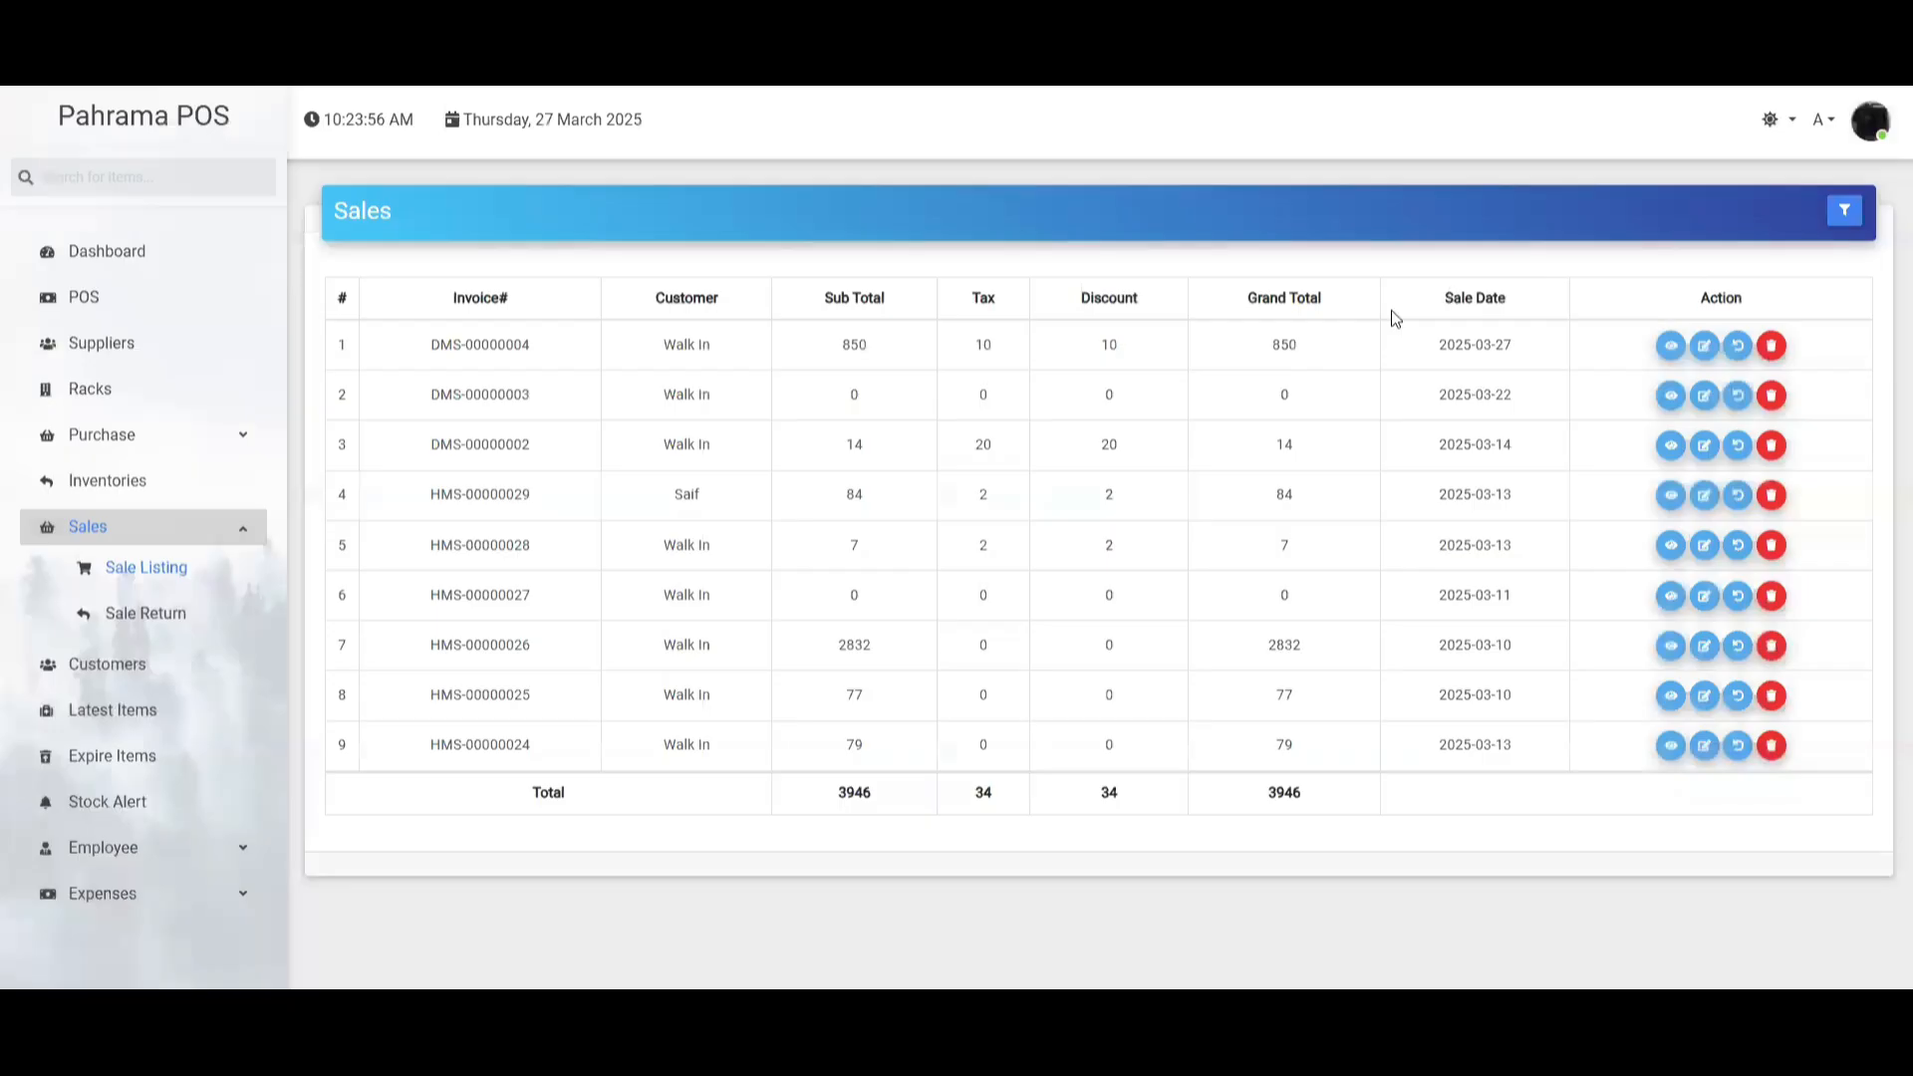